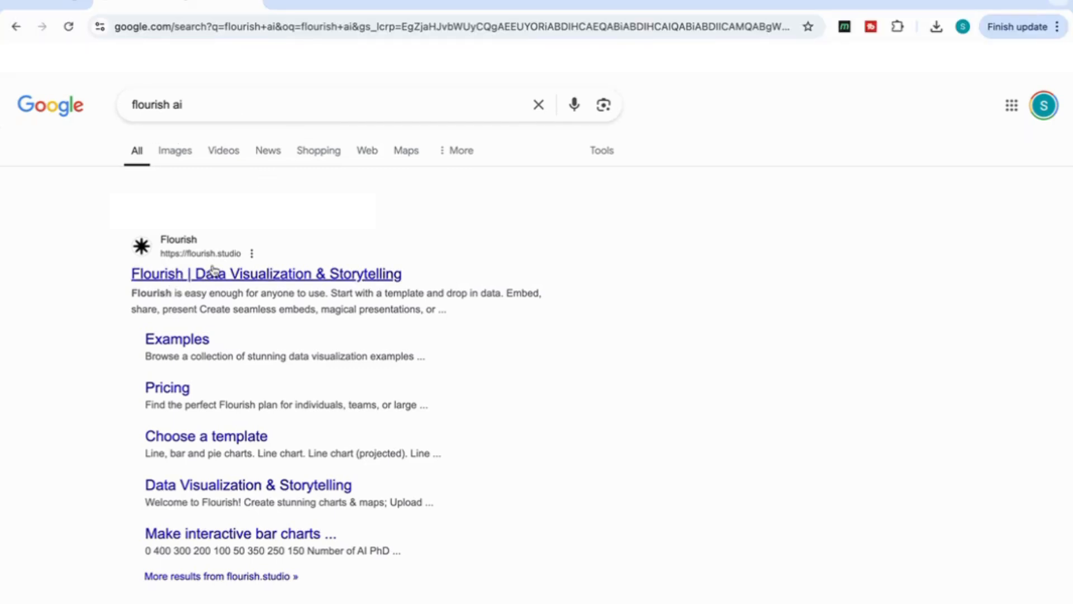
Open the Flourish website from the search results and look through the chart templates from line charts to Sankey diagrams
click(193, 279)
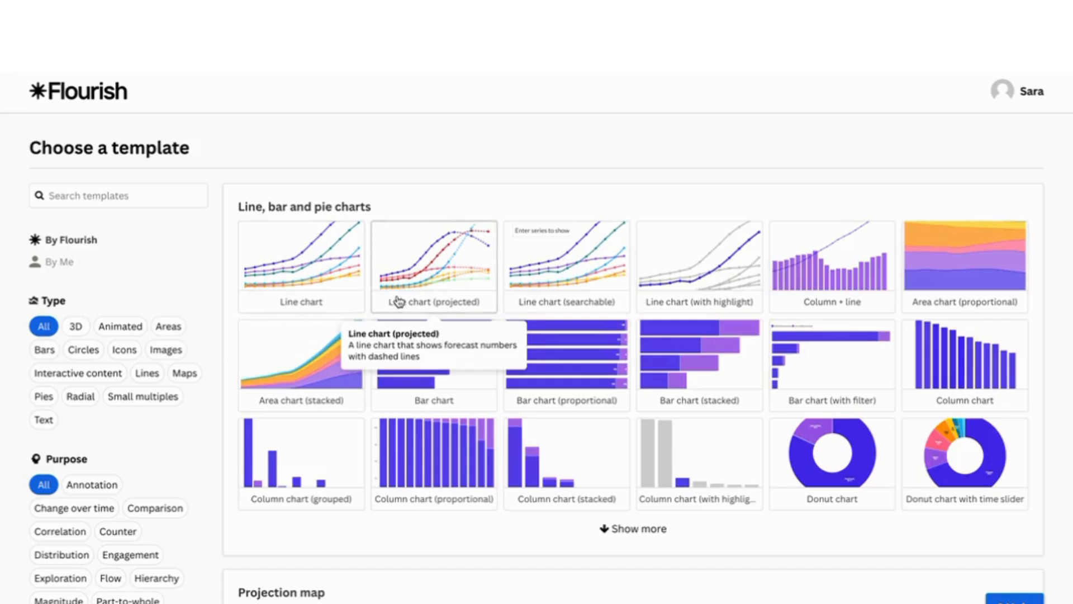
scroll(556, 353, down, 3)
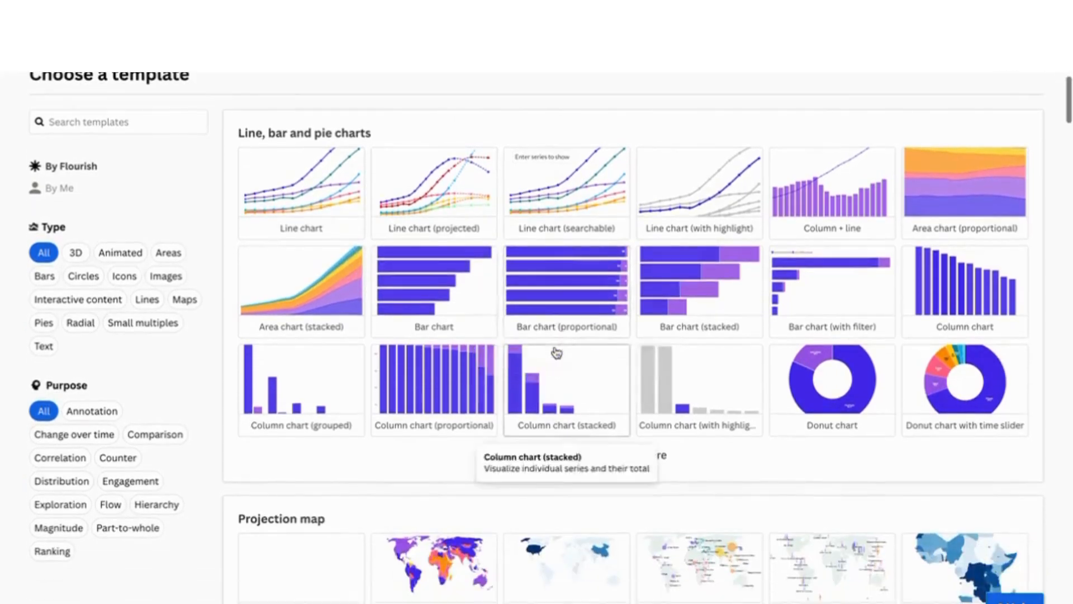
scroll(557, 353, down, 2)
scroll(556, 353, up, 3)
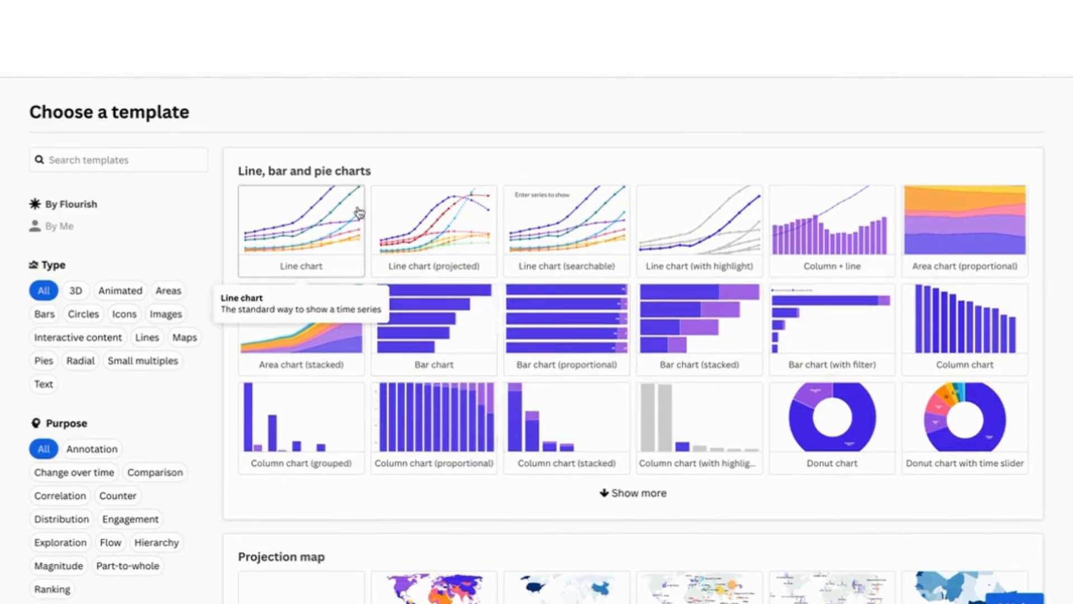
scroll(429, 244, down, 8)
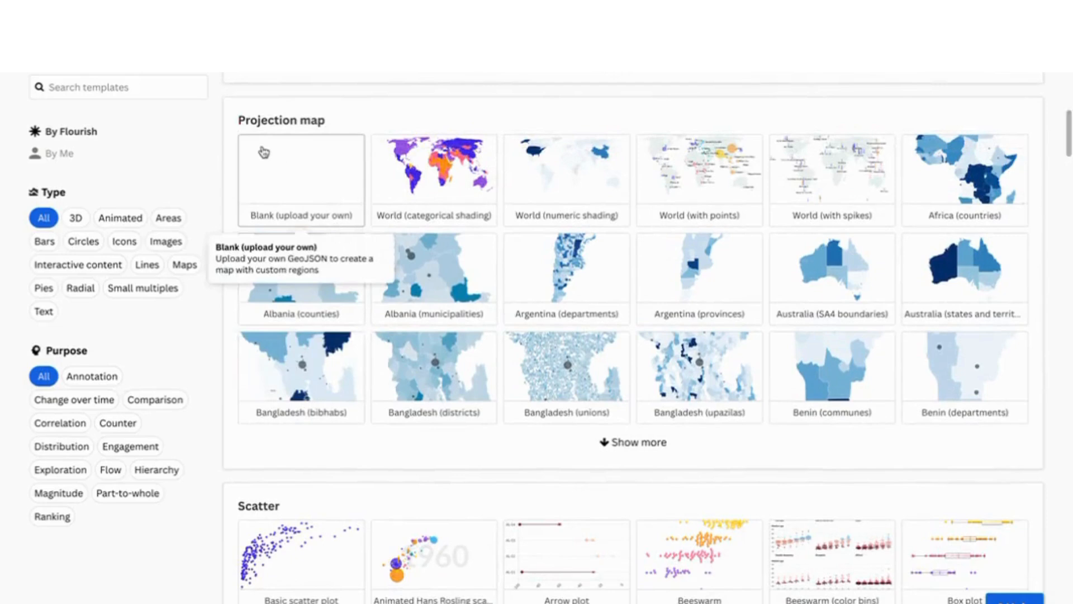
scroll(441, 240, down, 11)
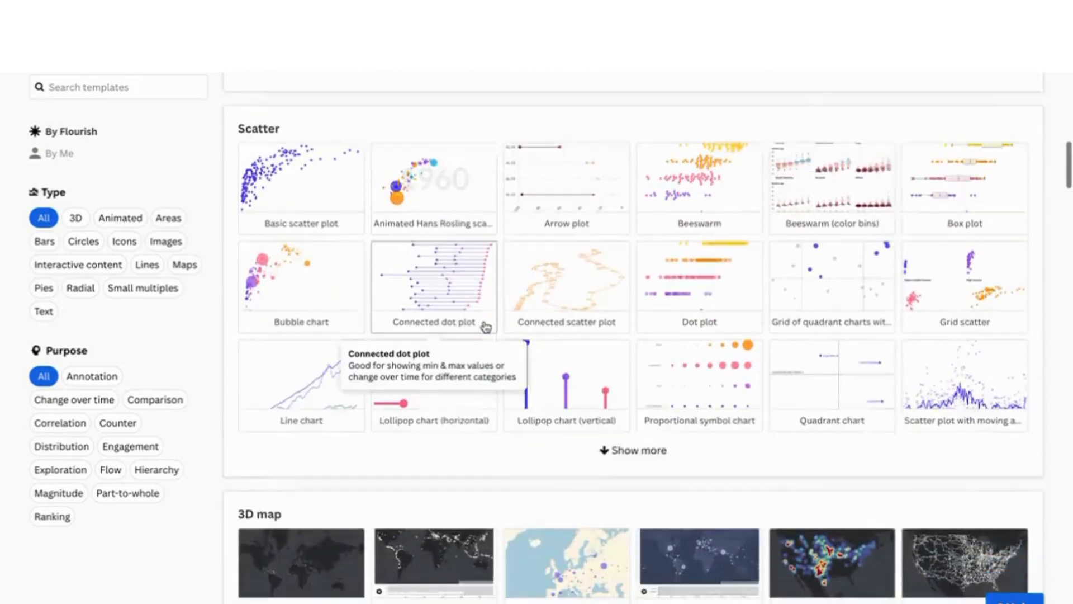
scroll(485, 326, down, 4)
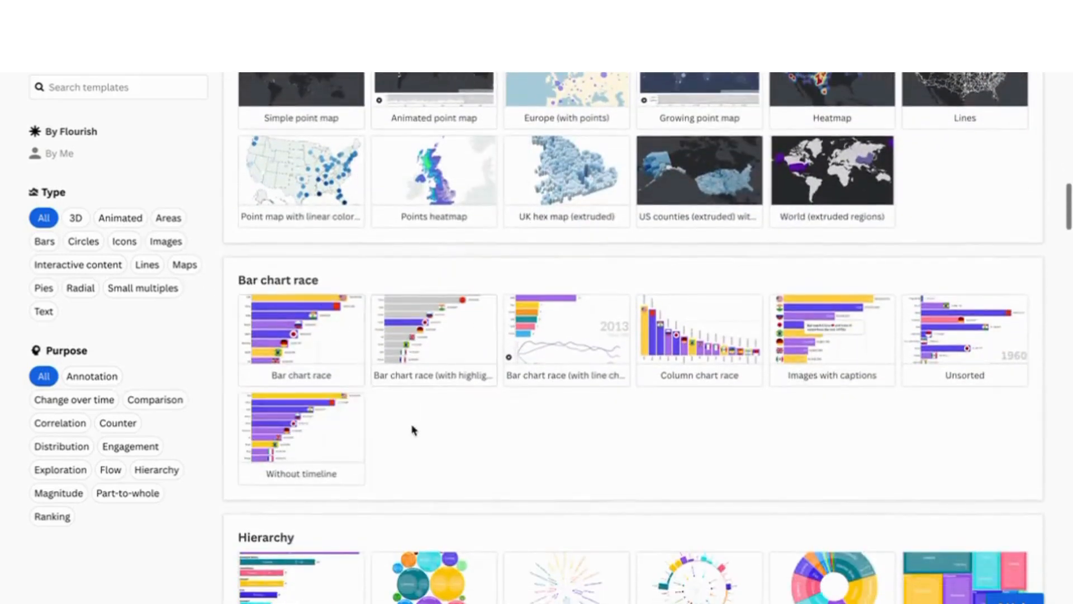
scroll(413, 429, down, 4)
scroll(413, 429, down, 2)
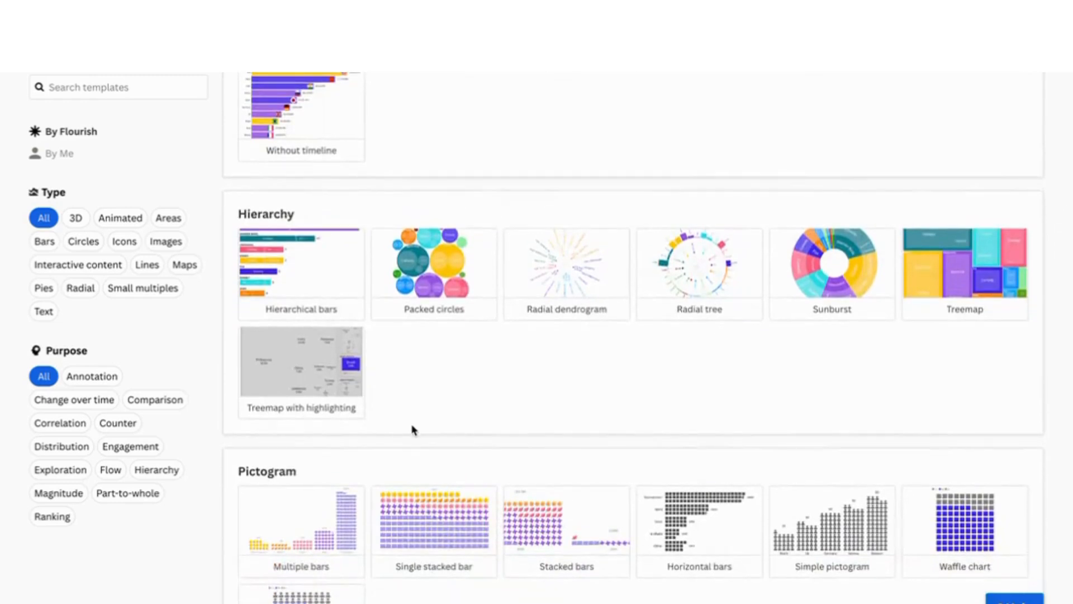
scroll(526, 485, down, 8)
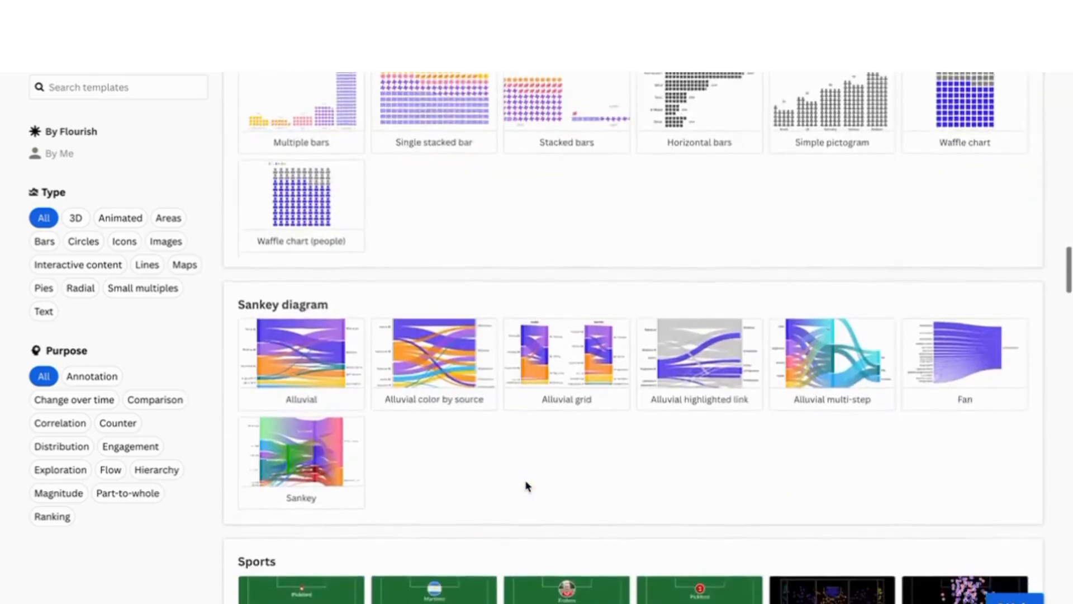
Start a new visualization from the default Bar chart race template and open its data sheet at the first country entry
scroll(324, 356, up, 12)
scroll(324, 356, up, 2)
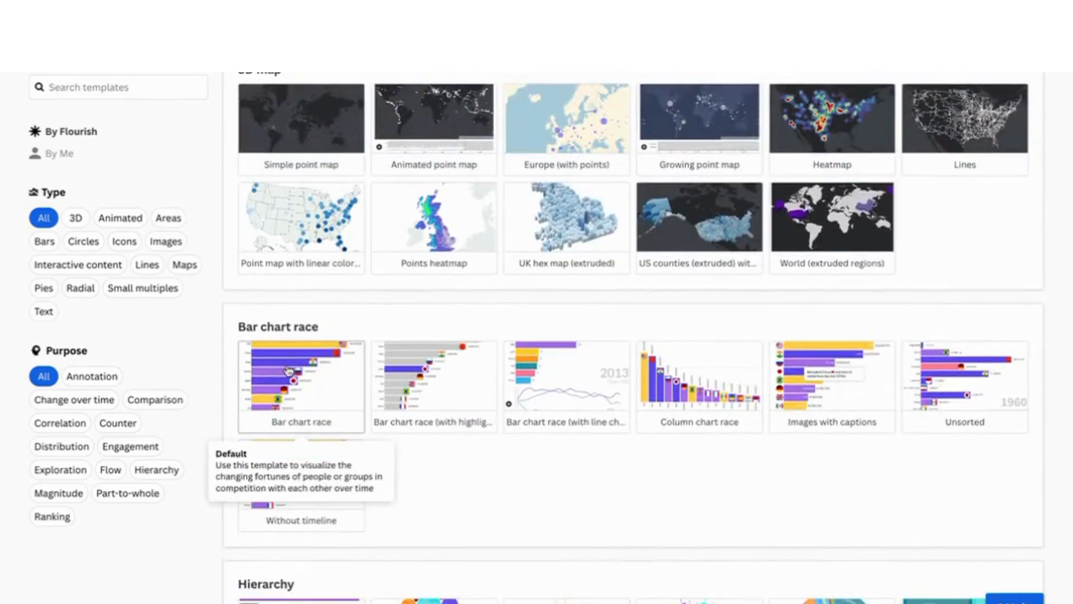
click(288, 371)
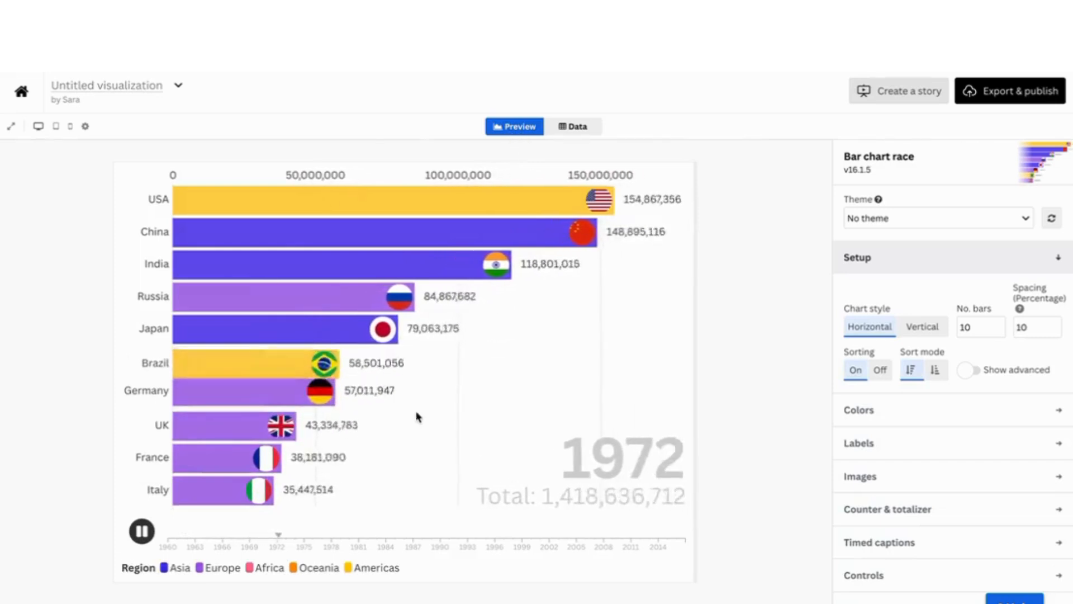
click(581, 132)
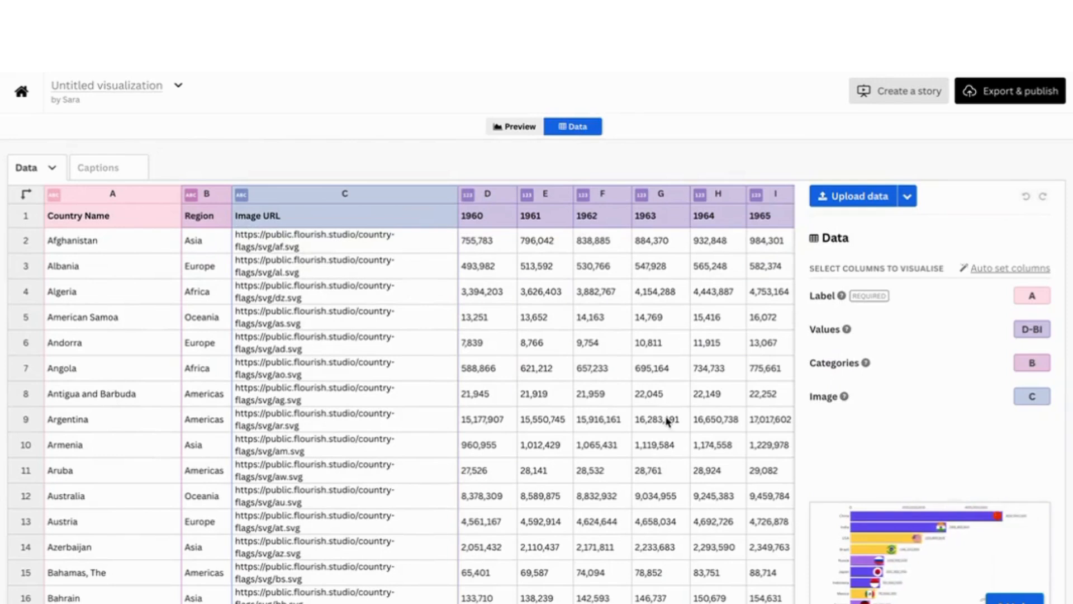
click(74, 250)
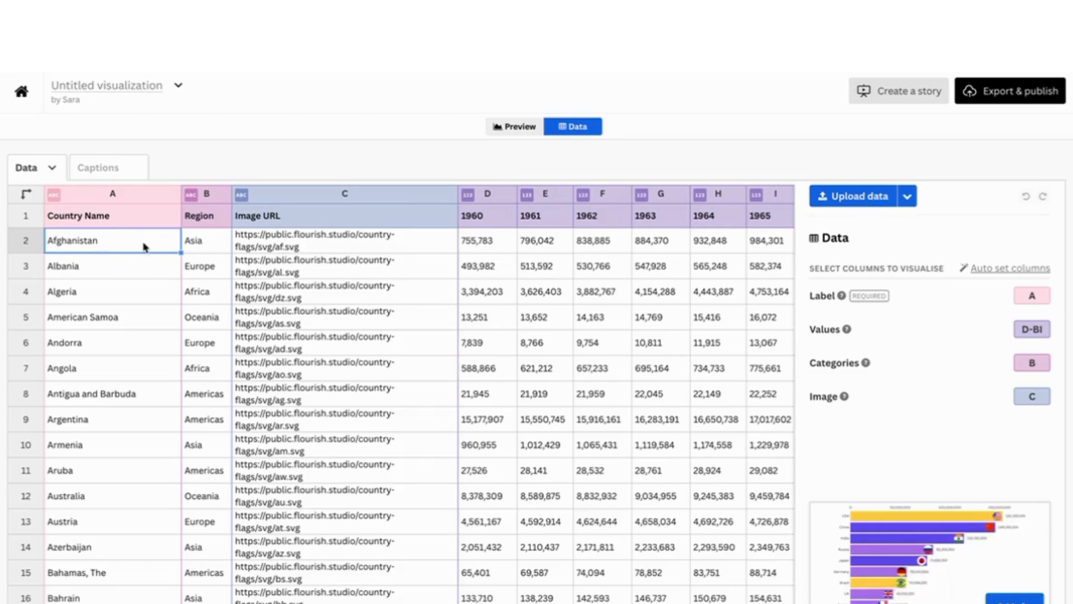
Switch to ChatGPT and request a CSV of the top 10 countries' scientific output, with country name, region and yearly columns from 2010 to 2024
click(360, 5)
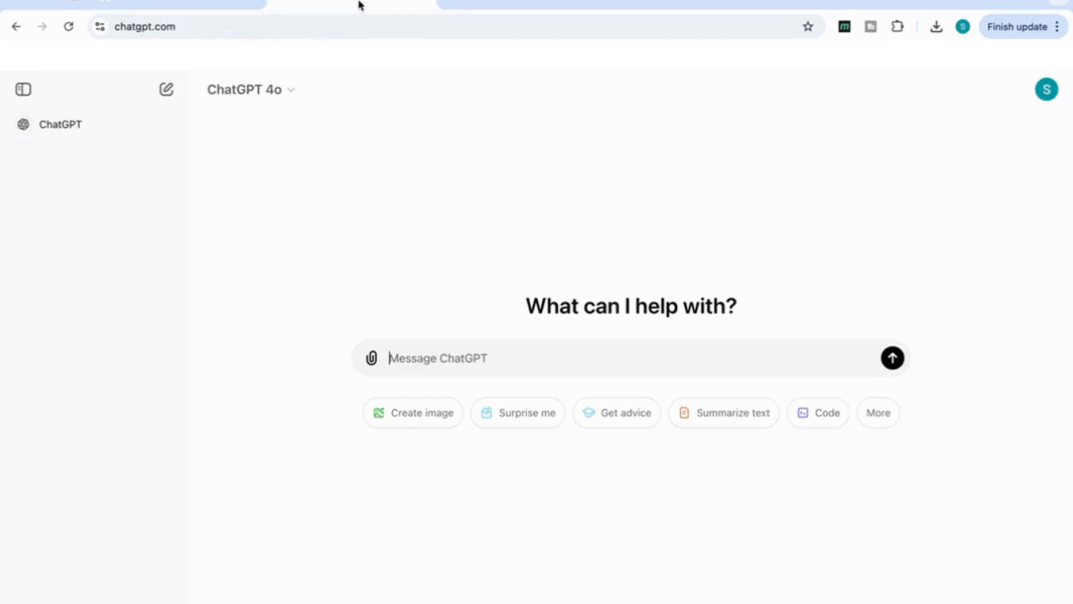
text(create a dataset showing the top 10 countries scientific output from 2010 to 2024 the table should be organized in columns the first column is country name then region then year by year from 2000 to 2024 Provide the output in a csv file)
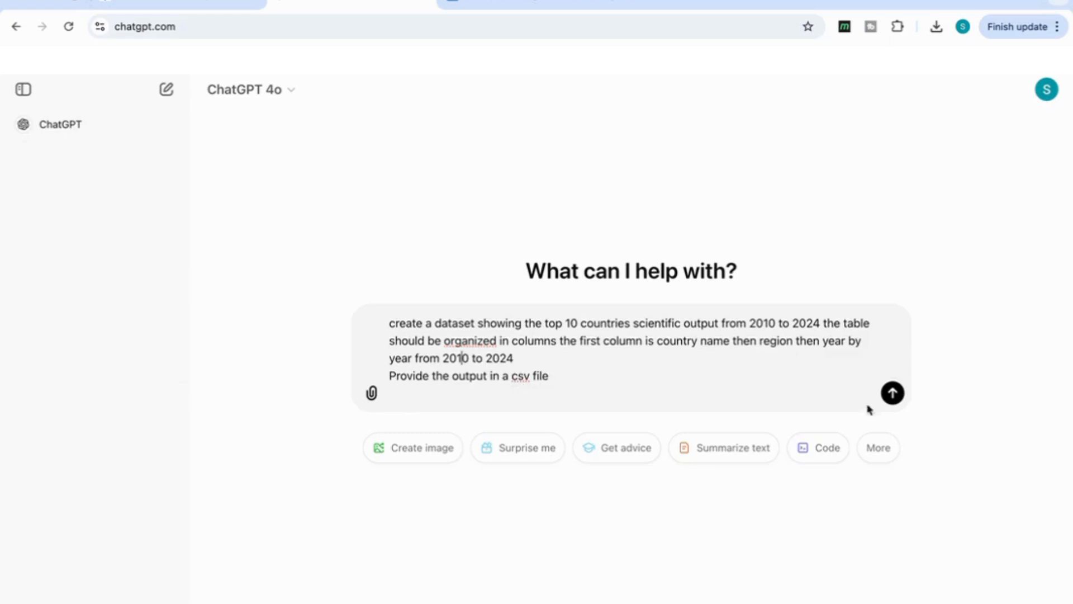
click(893, 393)
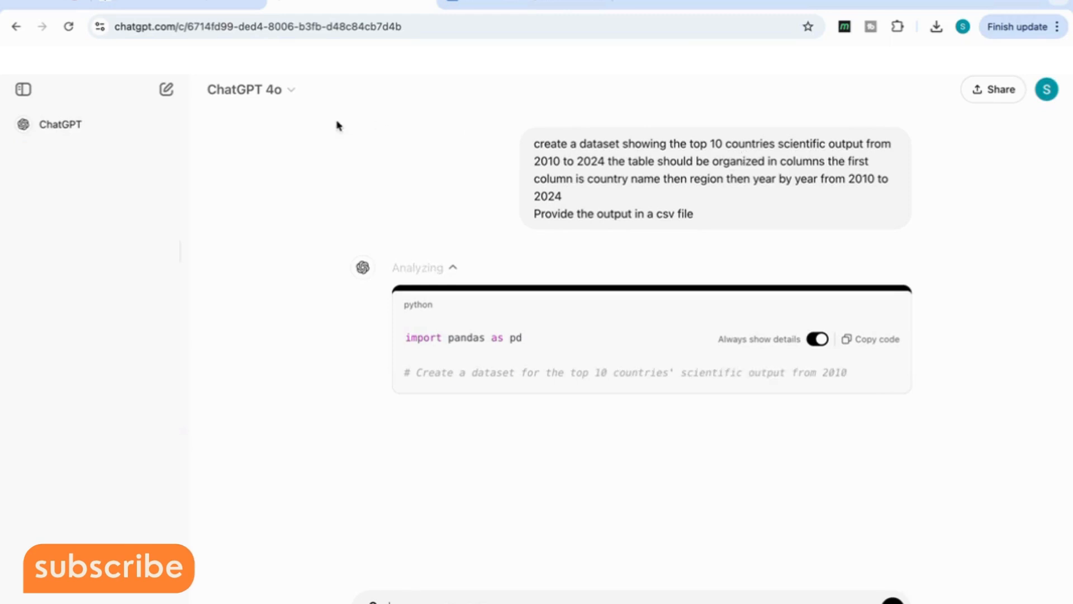
click(199, 7)
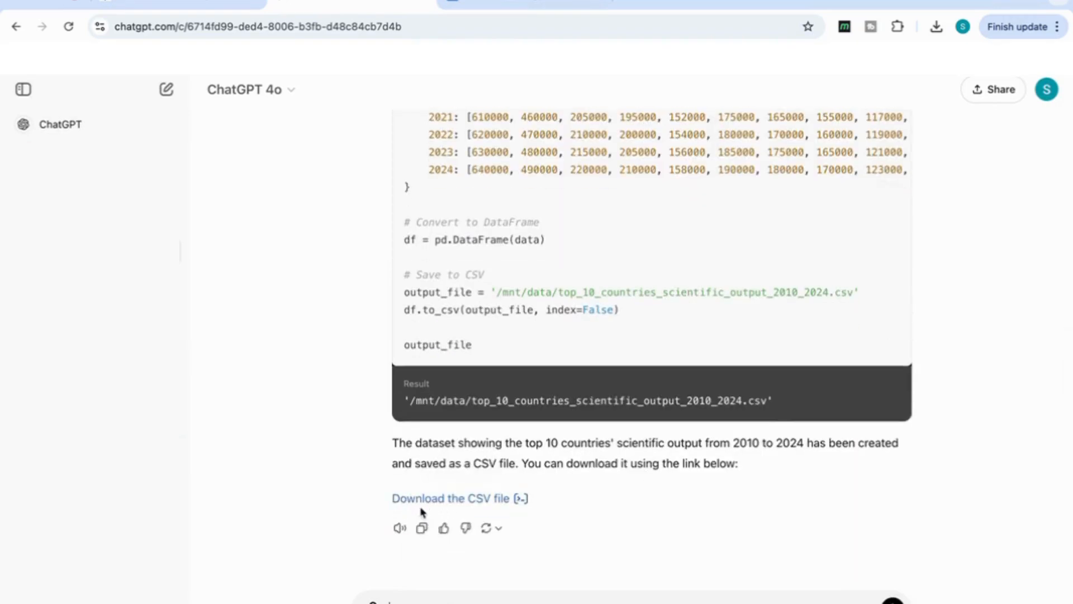
Download the generated CSV file and review its country, region and yearly columns in the spreadsheet
click(475, 499)
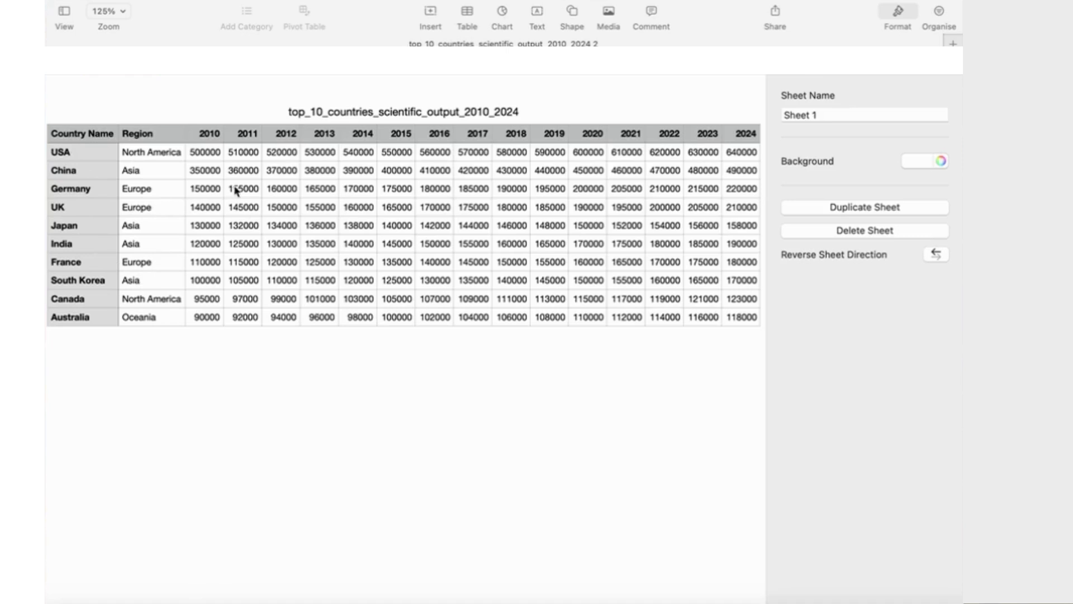
scroll(507, 301, right, 2)
scroll(508, 302, left, 2)
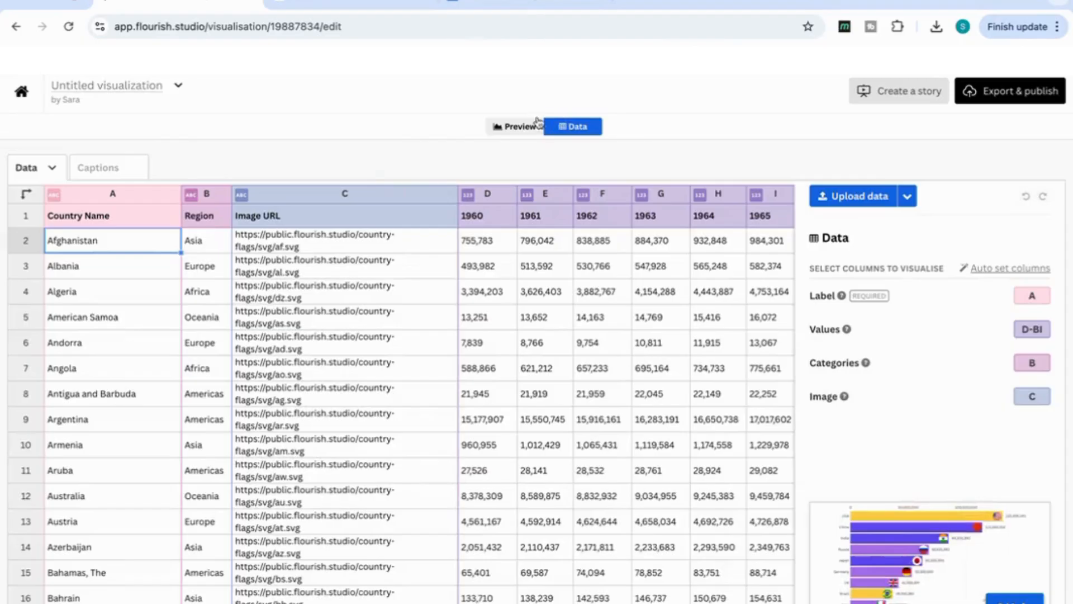
Switch to Flourish, import the downloaded top_10_countries scientific output CSV as the chart's data, and display the chart preview
click(857, 201)
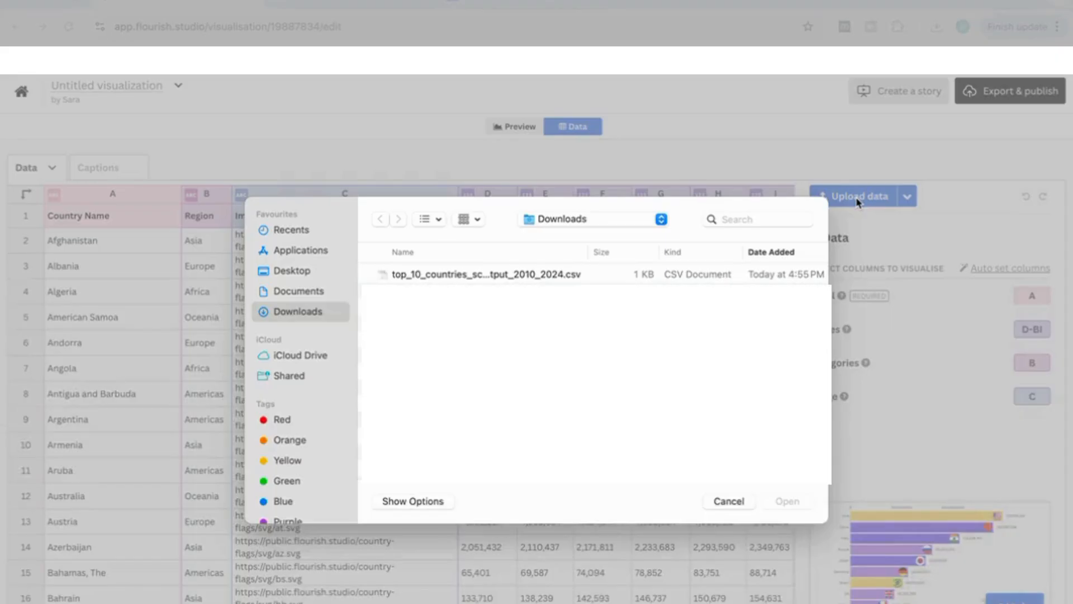
click(428, 275)
click(794, 508)
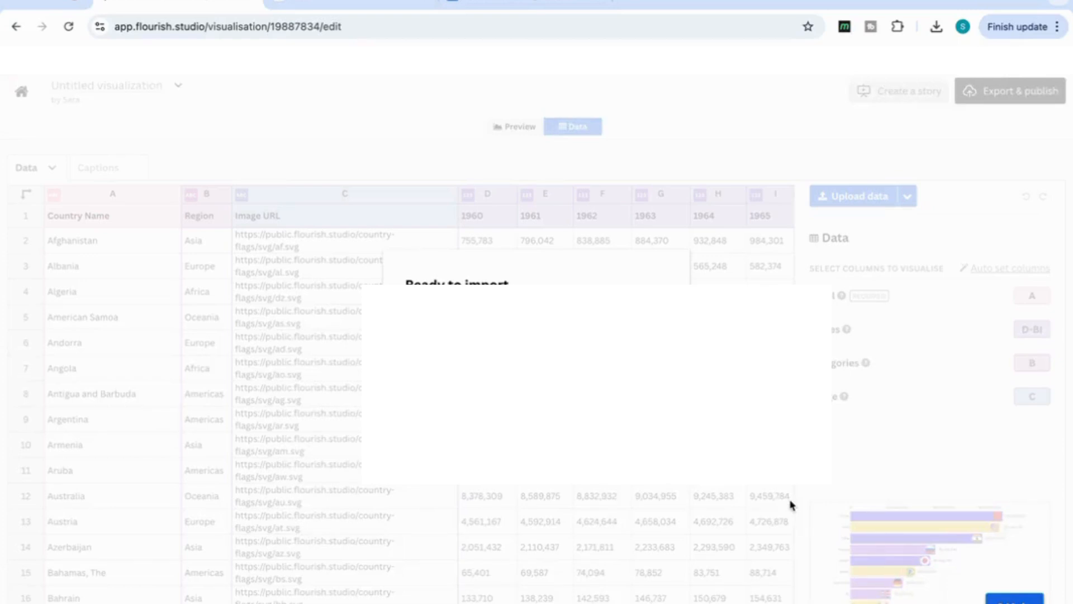
click(427, 434)
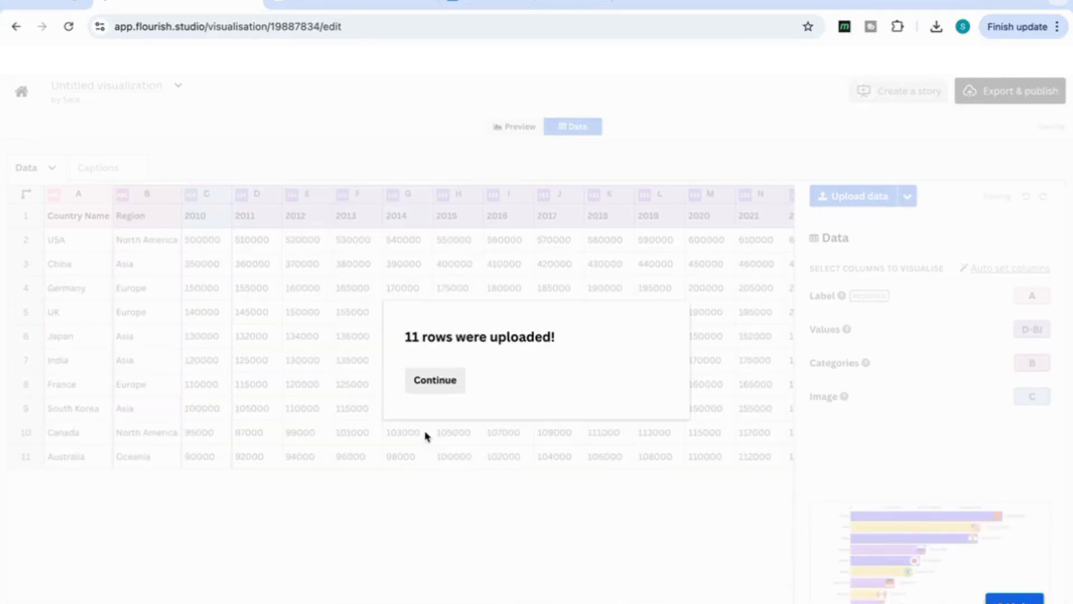
click(434, 378)
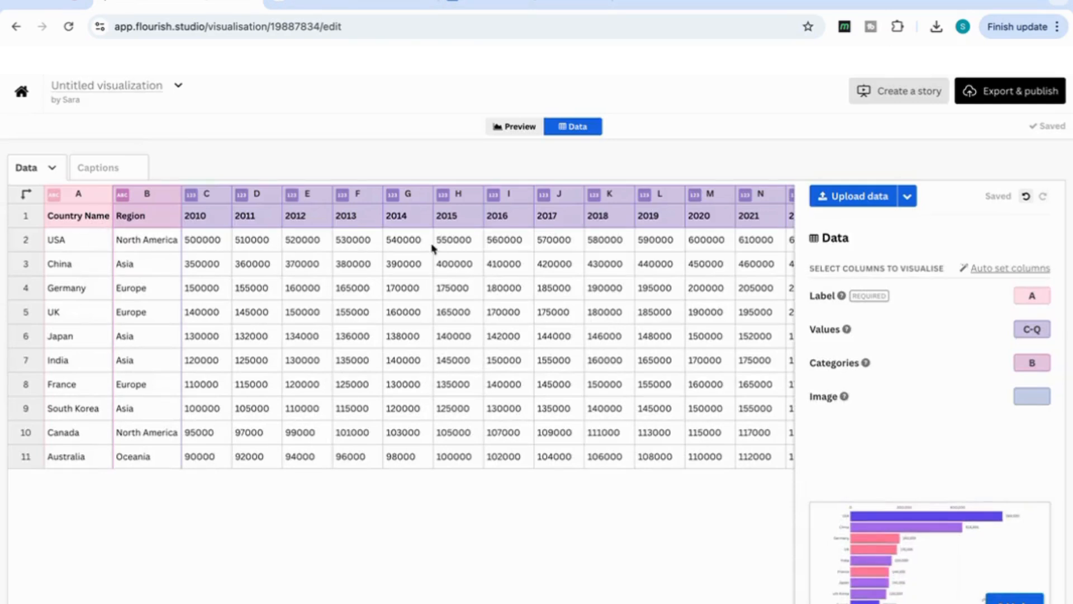
click(512, 128)
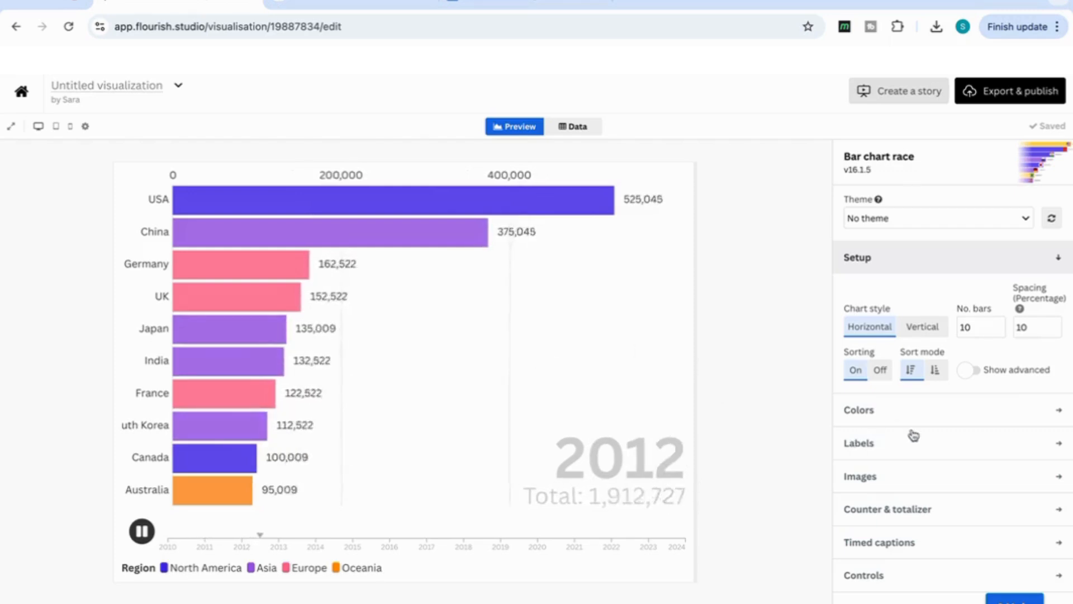
Try the Flourish Pale and Flourish Mono color palettes on the bars
scroll(913, 436, down, 1)
click(877, 385)
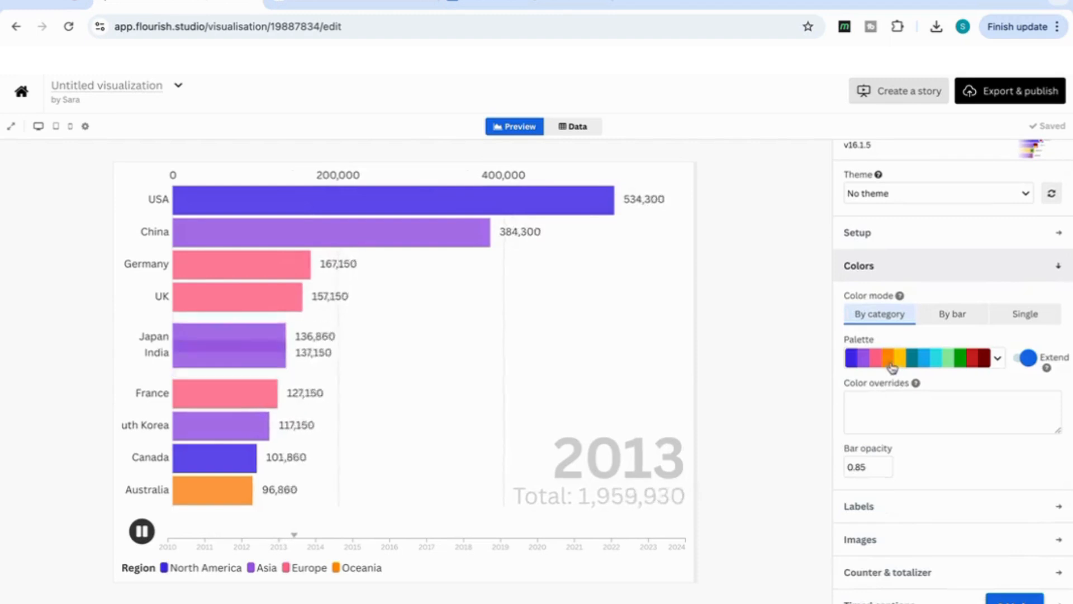
click(997, 359)
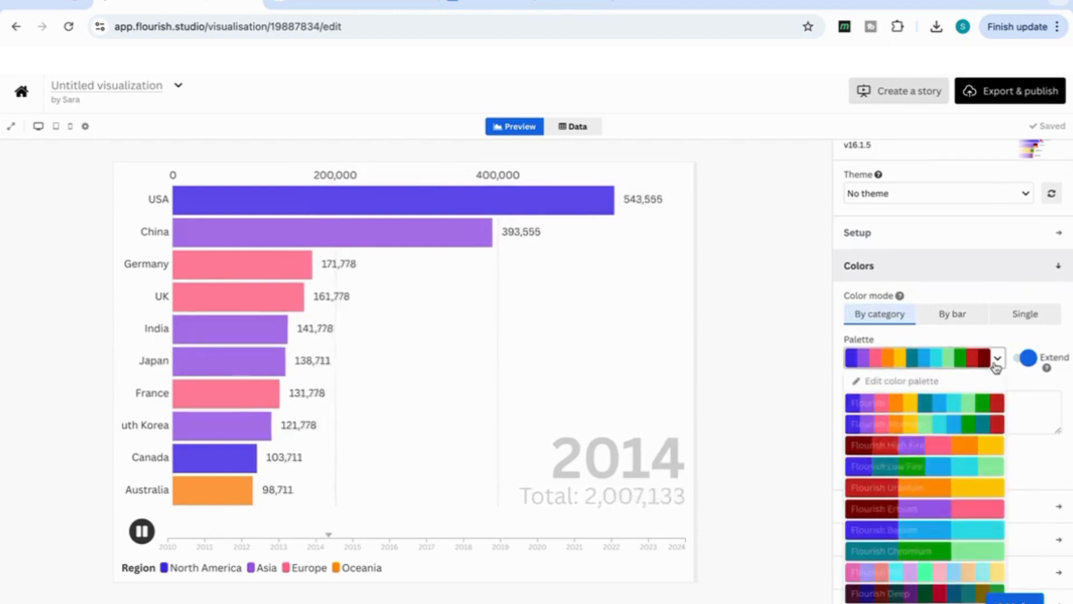
scroll(910, 508, down, 1)
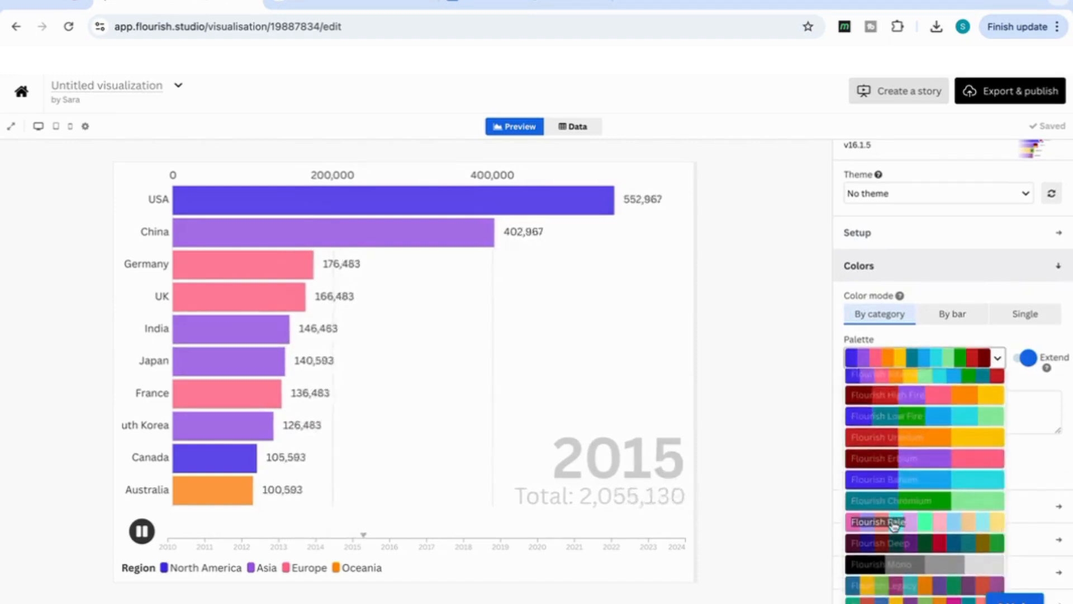
click(893, 523)
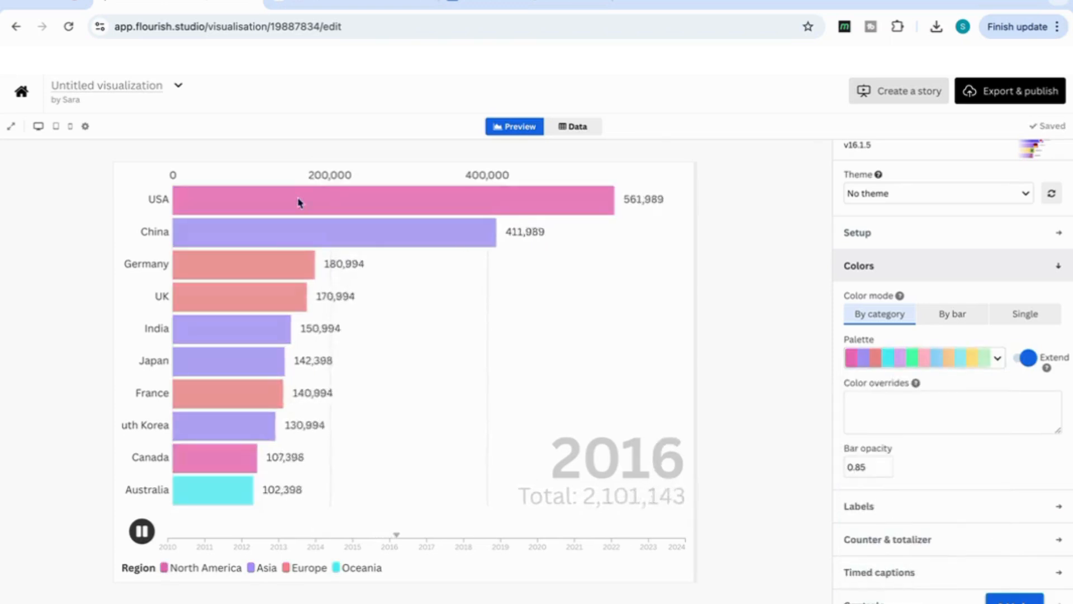
click(998, 361)
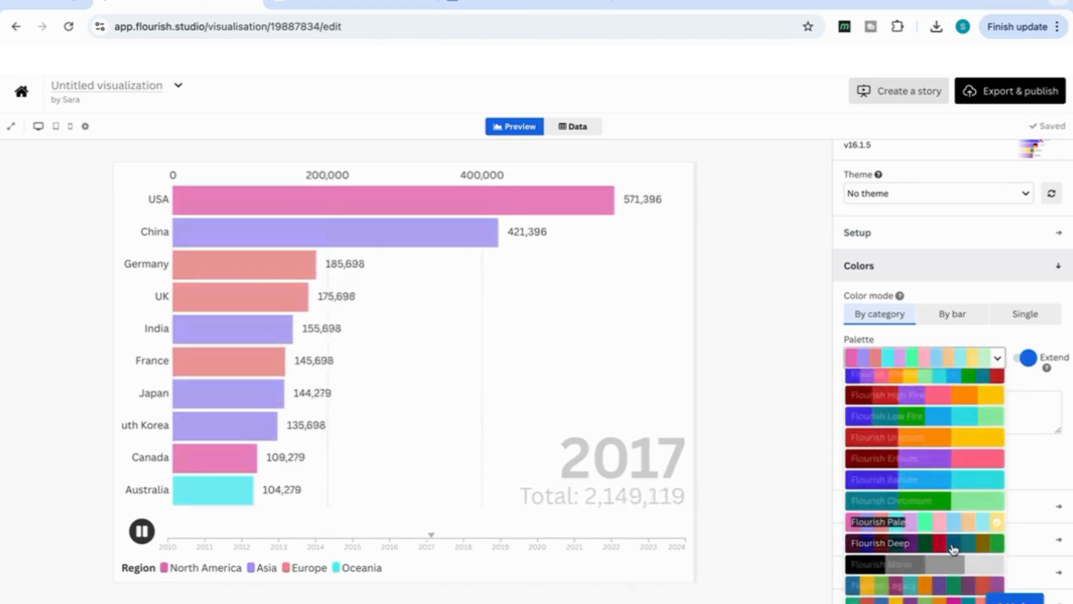
click(932, 561)
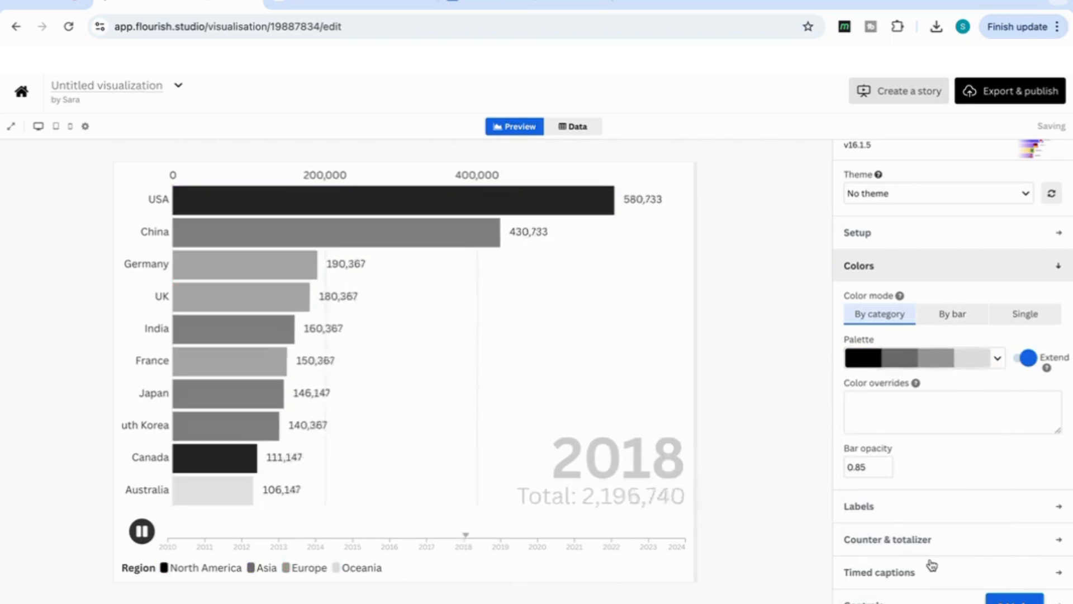
Change the bars' color palette to the one starting with green, orange, purple and pink
click(1001, 361)
scroll(928, 531, down, 2)
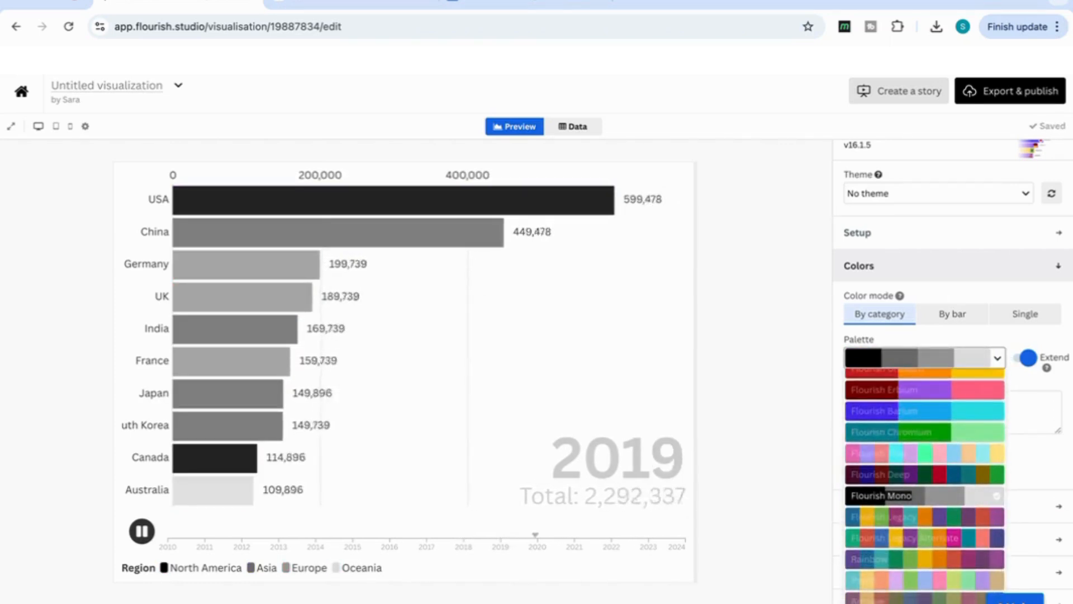
click(926, 600)
scroll(926, 410, up, 1)
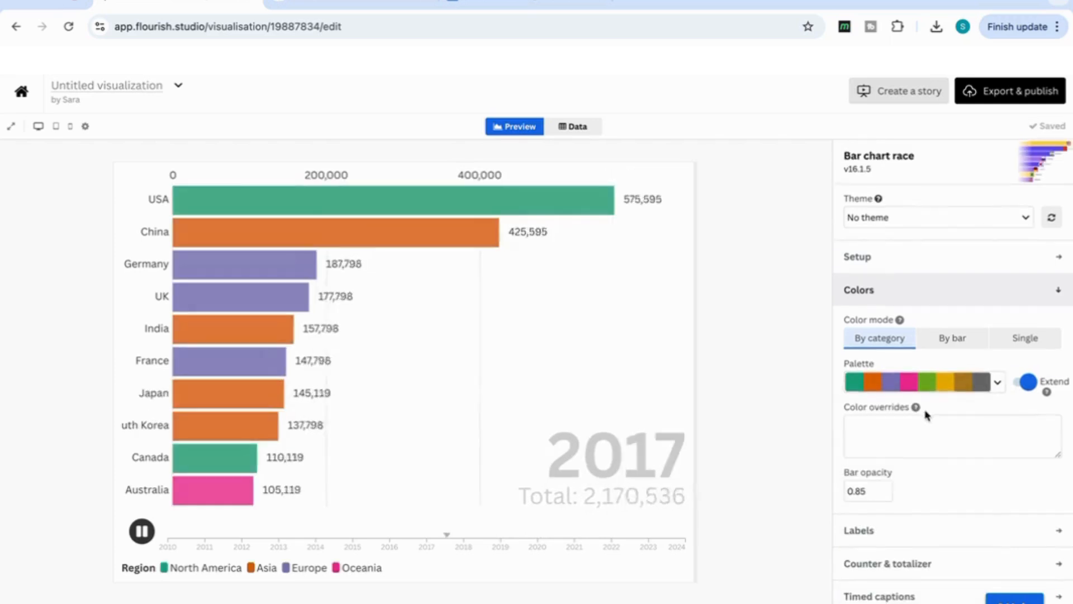
scroll(927, 412, down, 2)
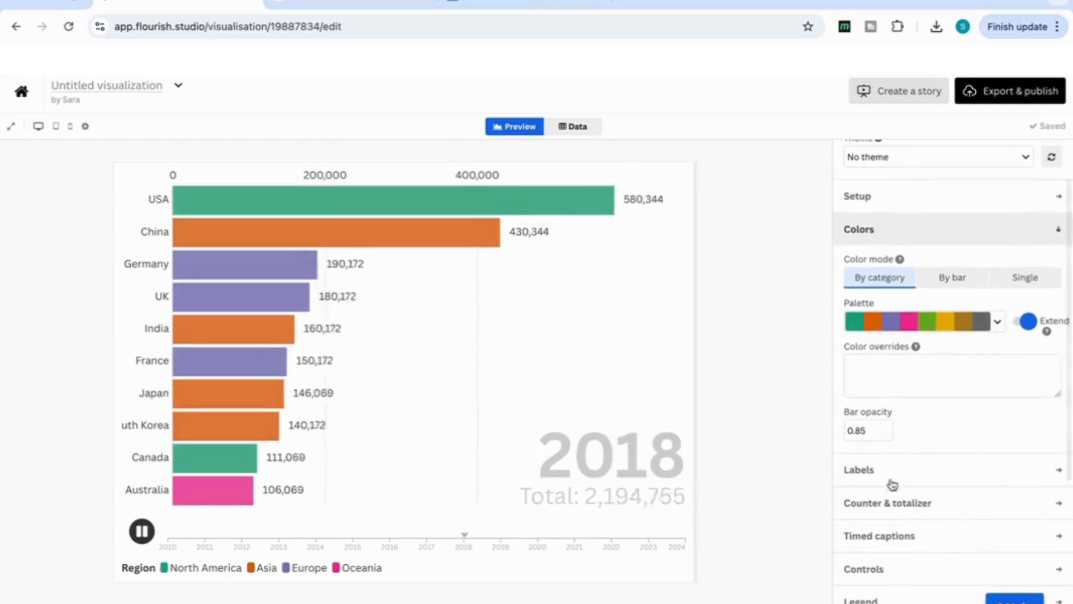
Try enlarging the current time counter to 17 percent of the screen, and set its size back to 11
click(910, 504)
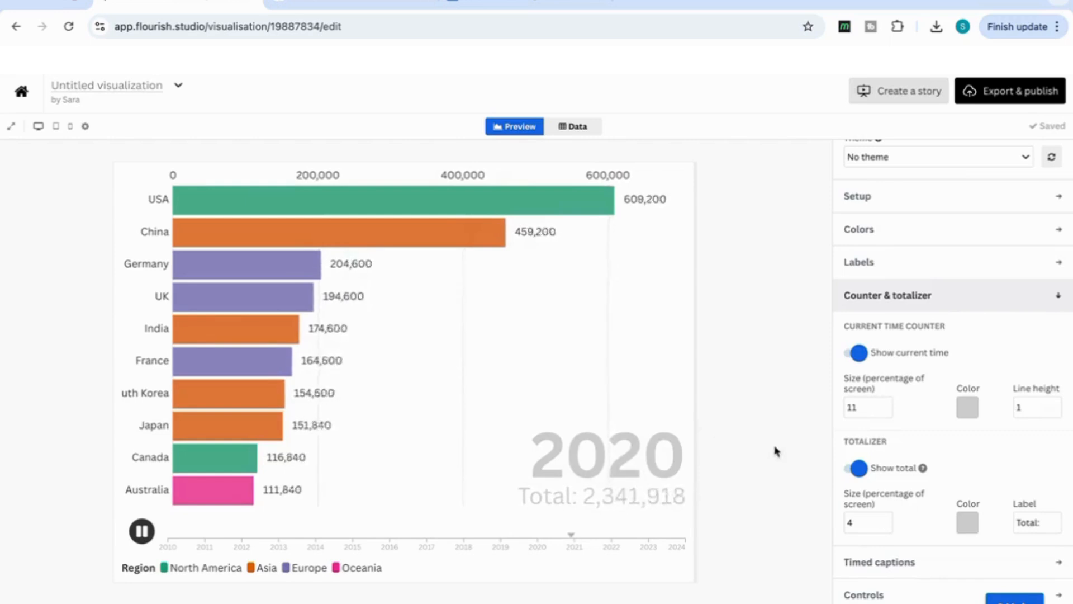
click(886, 404)
click(886, 404)
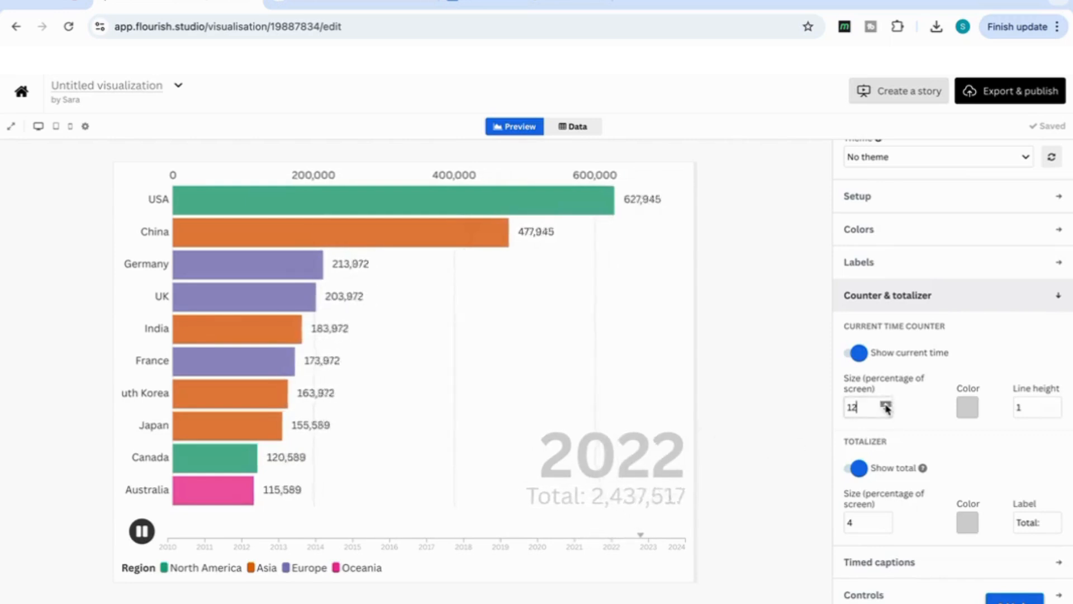
click(886, 405)
click(885, 405)
click(885, 404)
click(885, 405)
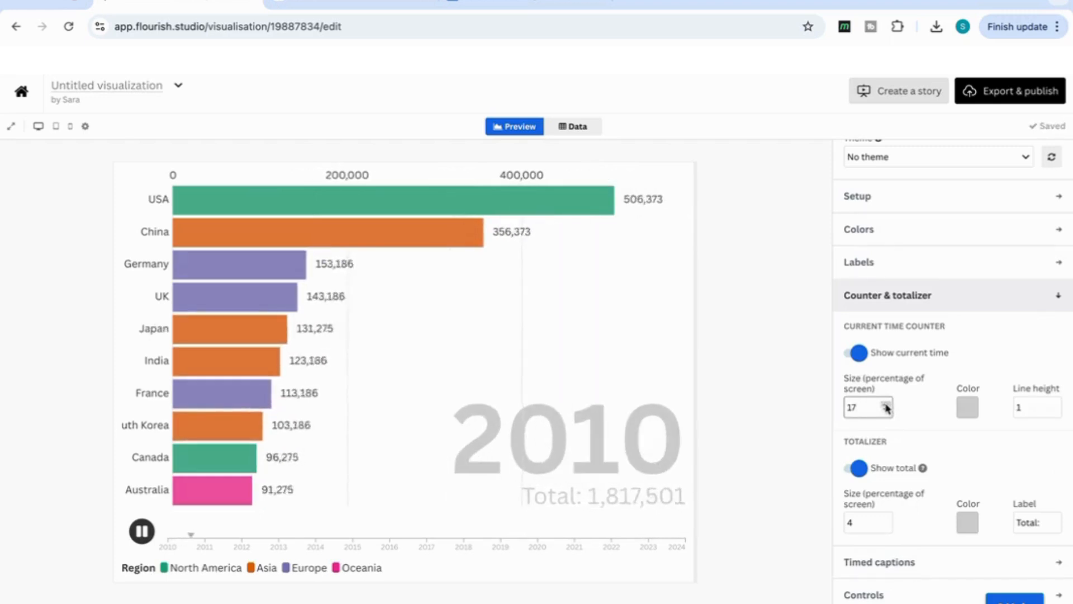
click(886, 411)
click(886, 410)
click(886, 410)
click(886, 410)
click(886, 410)
click(886, 410)
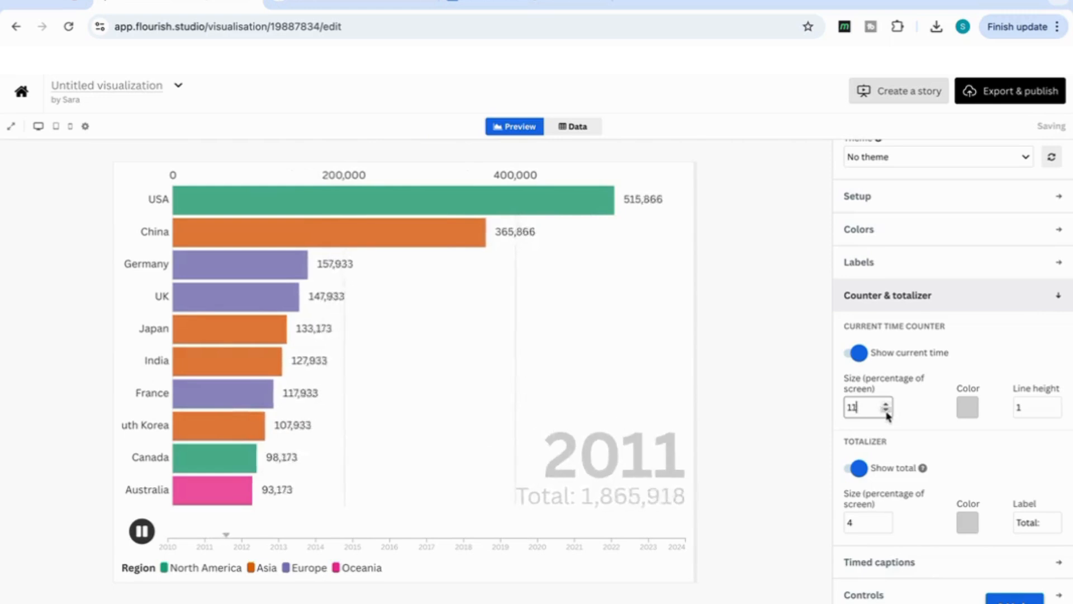
Try a totalizer size of 7 percent of the screen and color the totalizer dark red (RGB 126, 16, 16)
click(887, 522)
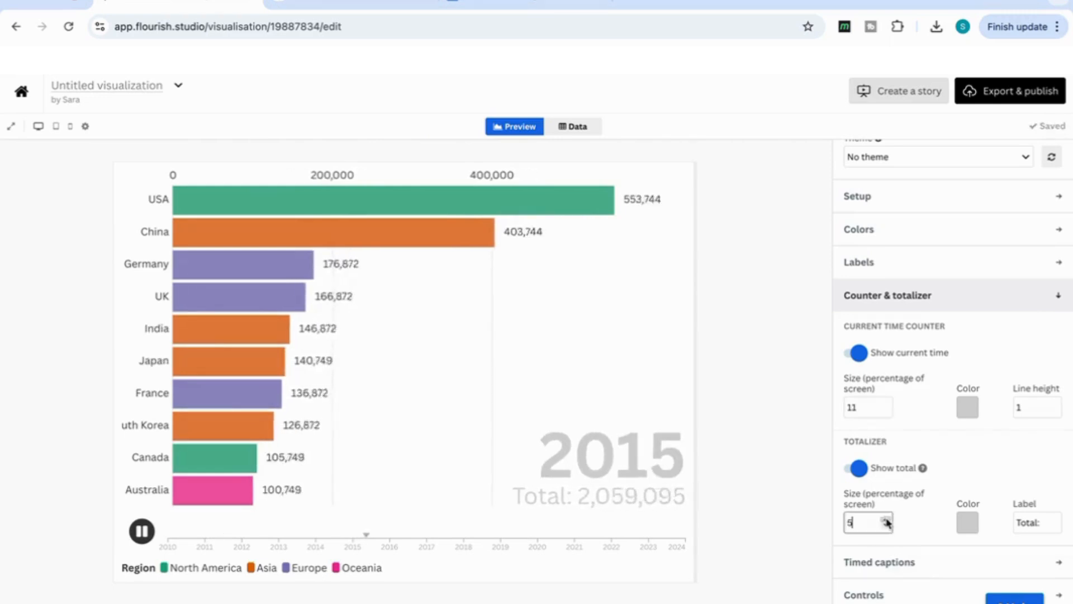
click(887, 519)
click(887, 519)
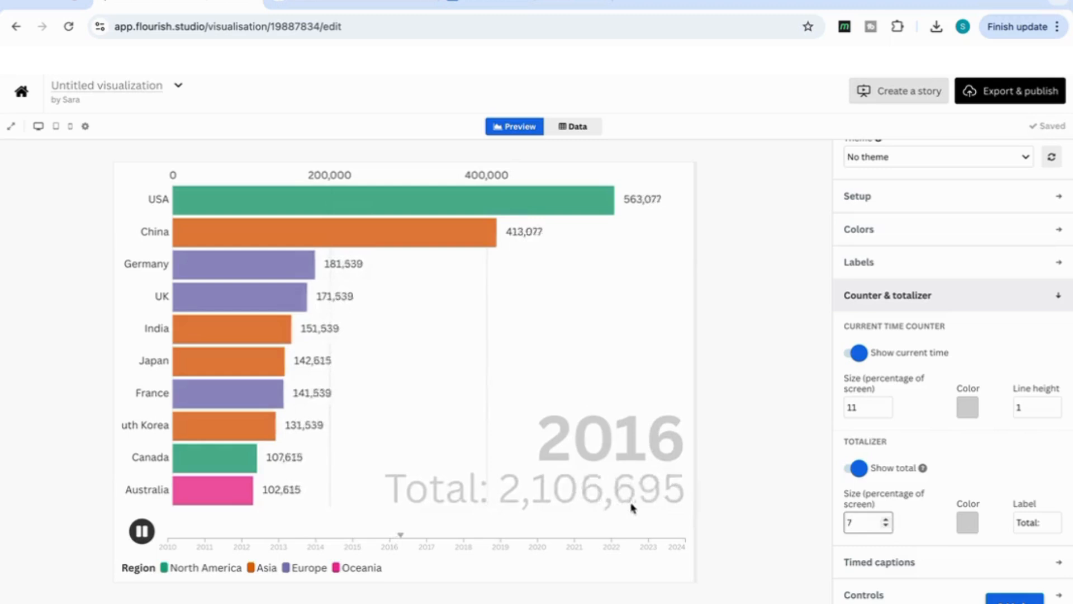
click(968, 527)
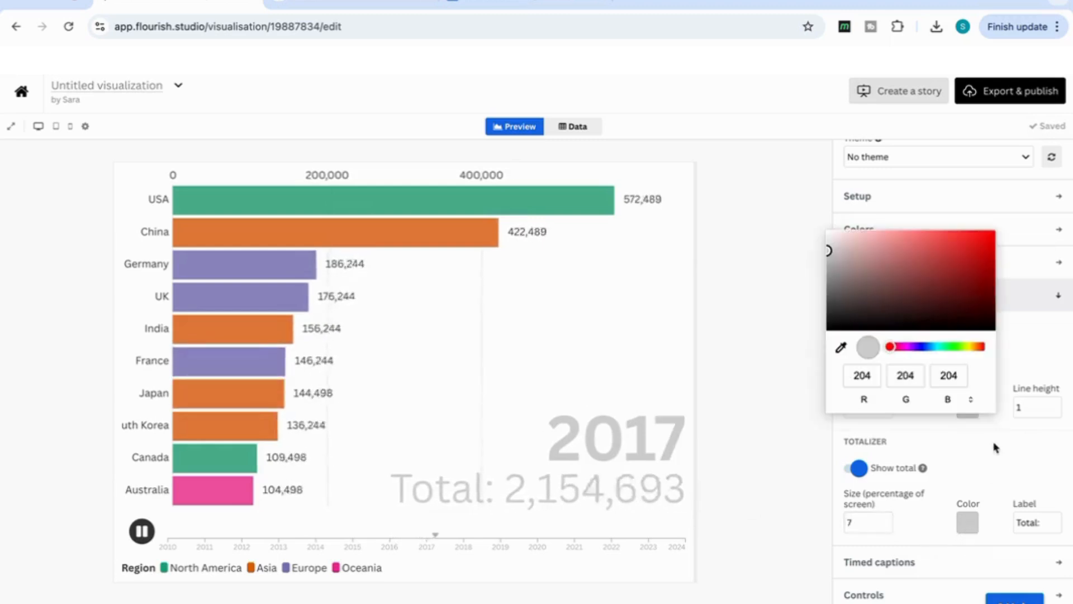
click(973, 282)
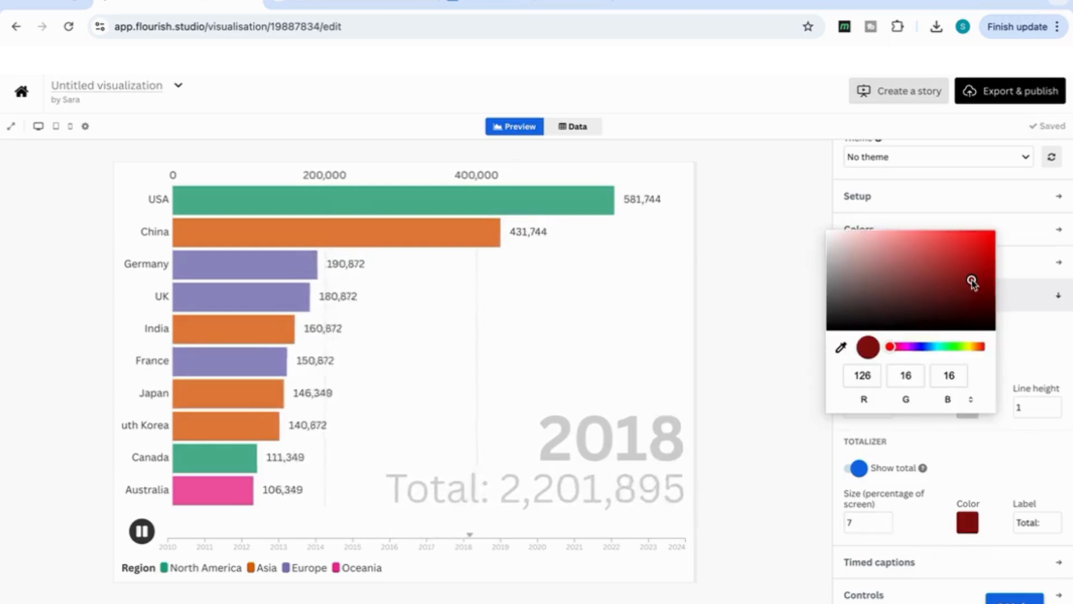
click(970, 447)
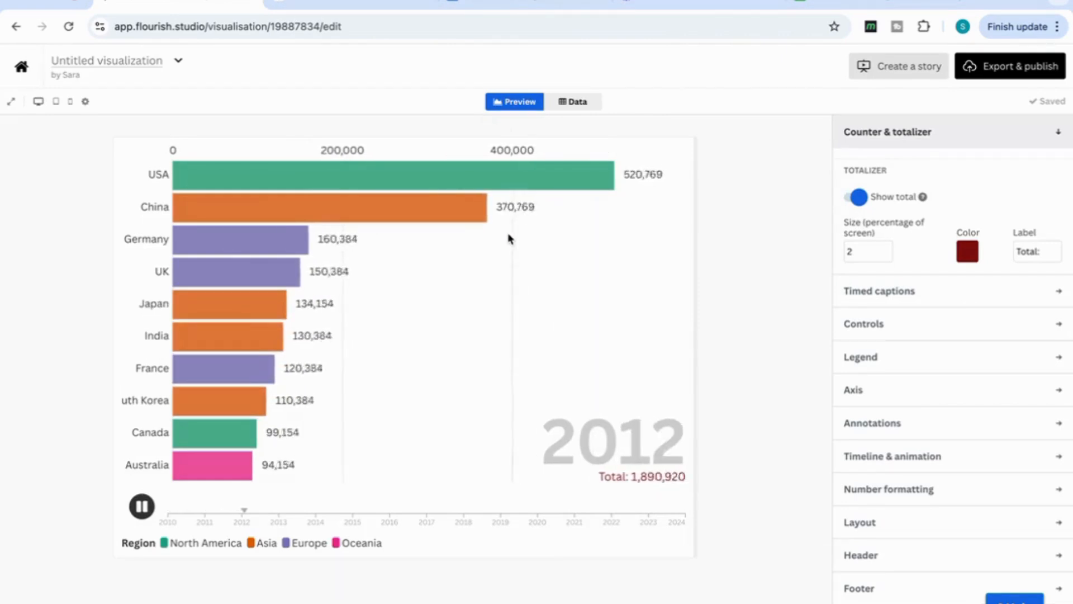
Insert a new column after 2024 in the chart's data and assign column R as the Image column
click(585, 102)
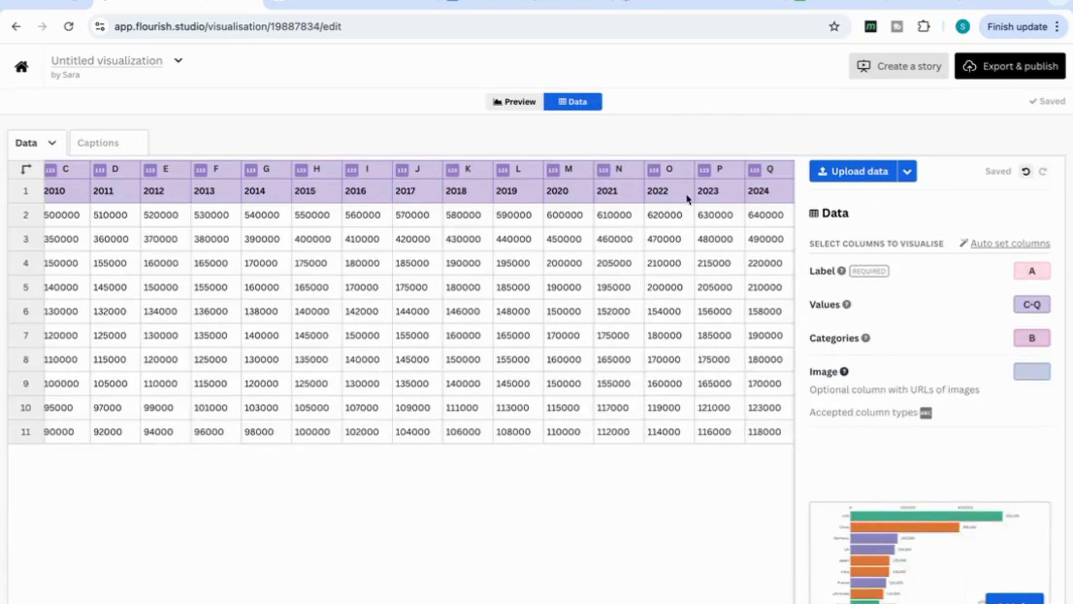
click(770, 199)
right_click(772, 197)
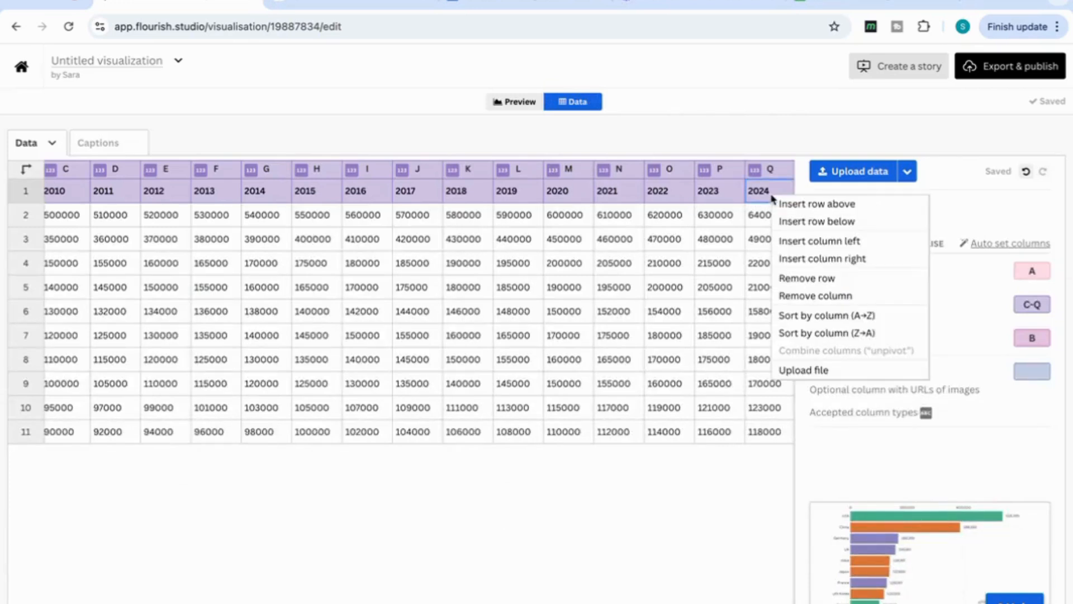
click(802, 261)
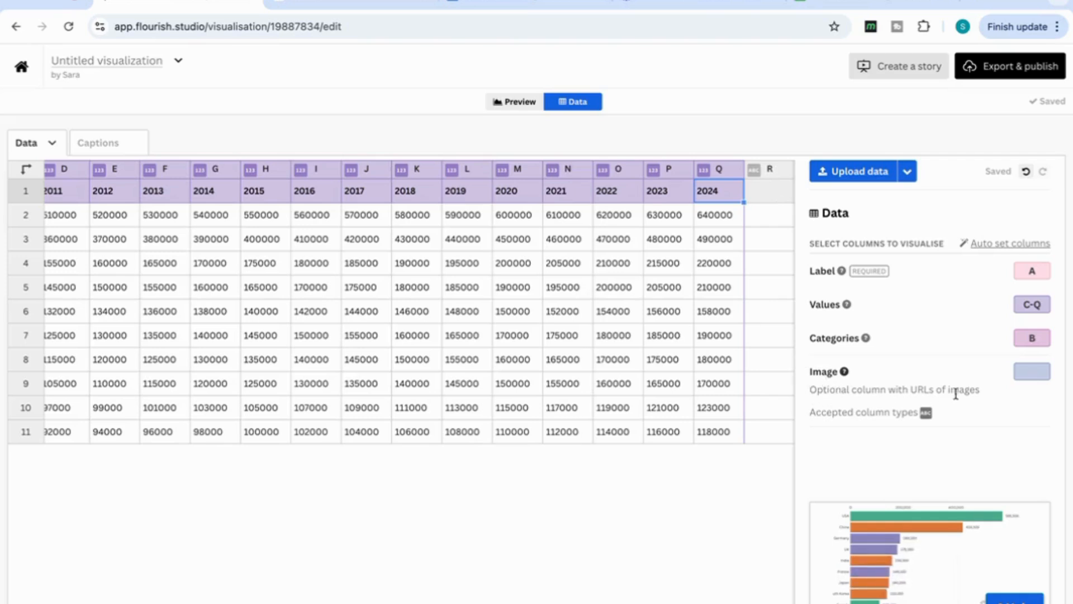
click(1044, 371)
text(R)
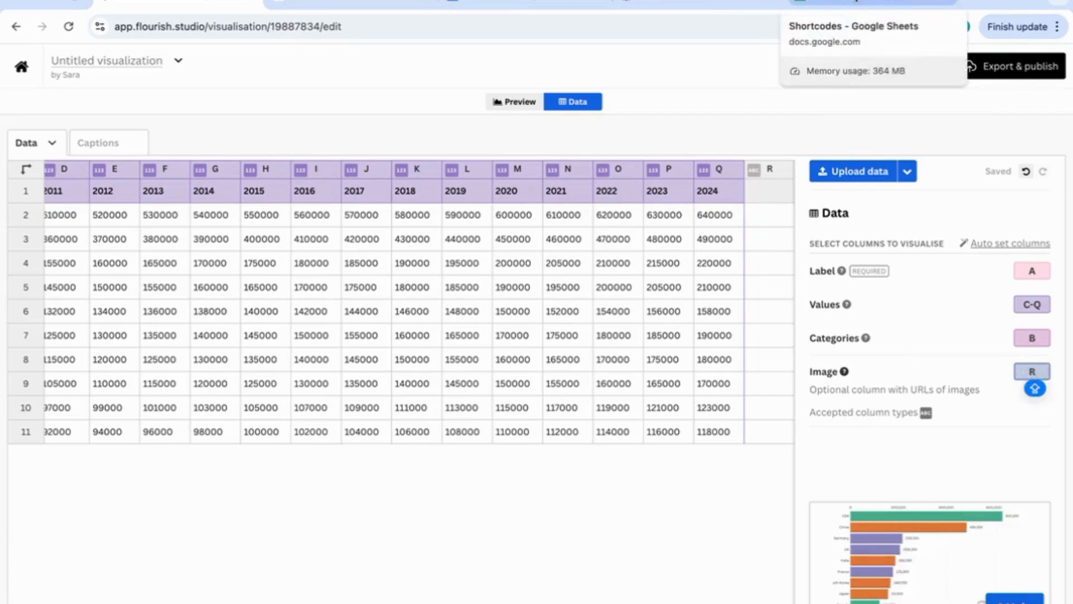
Consult the Shortcodes Google Sheet for the United States, then paste its :US: flag shortcode into the USA row of column R in Flourish
click(872, 3)
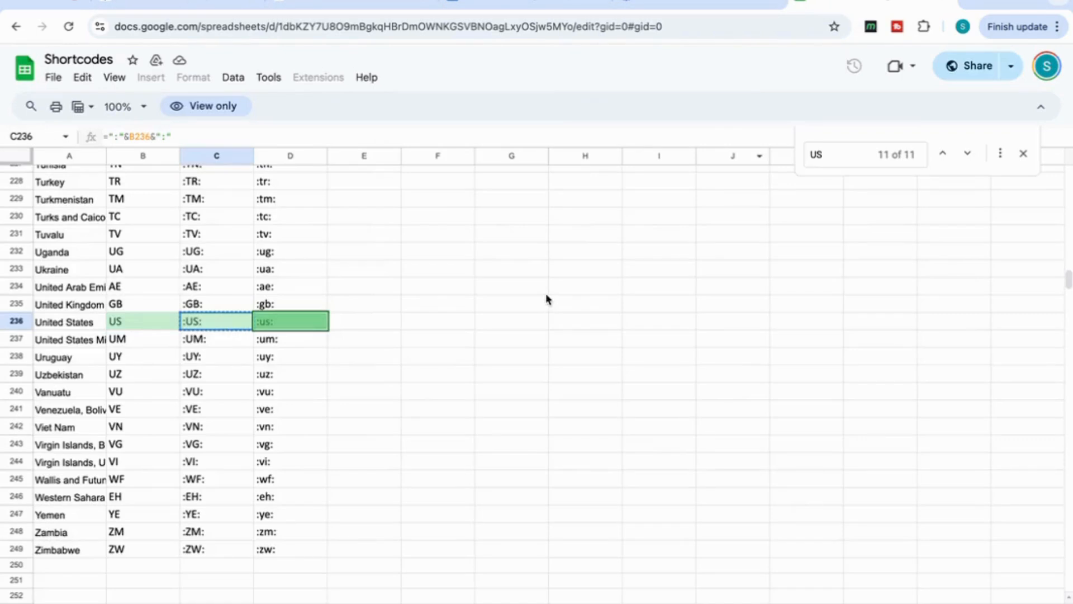
scroll(546, 292, up, 2)
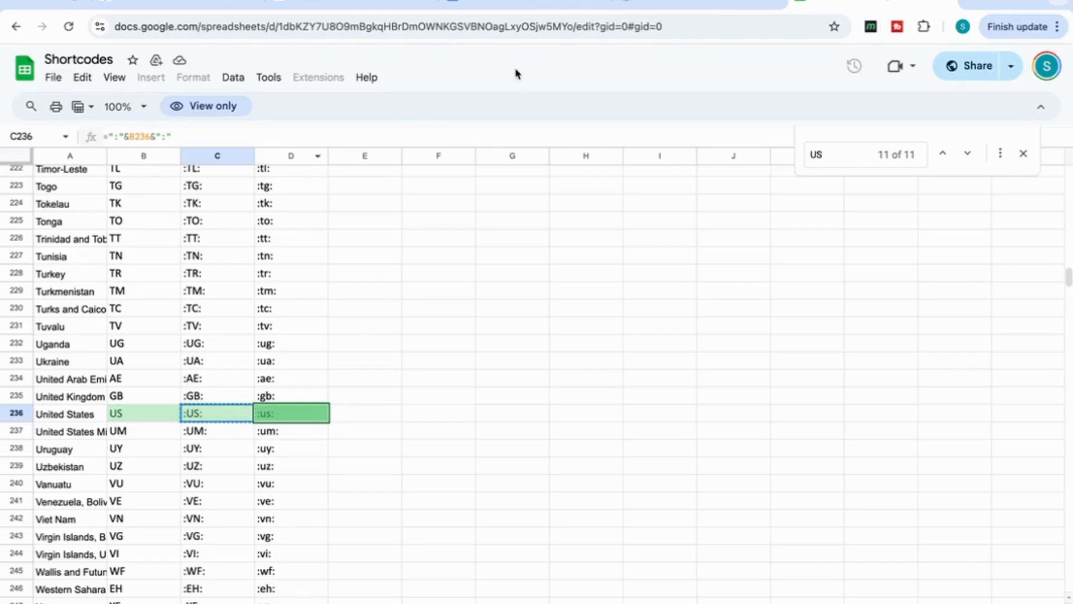
click(185, 4)
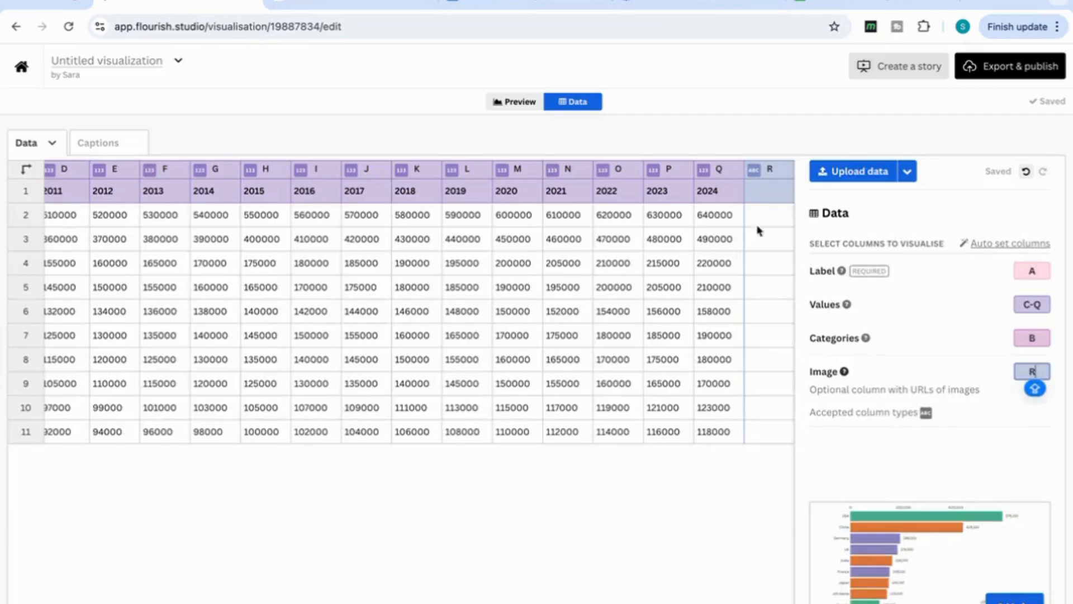
click(771, 217)
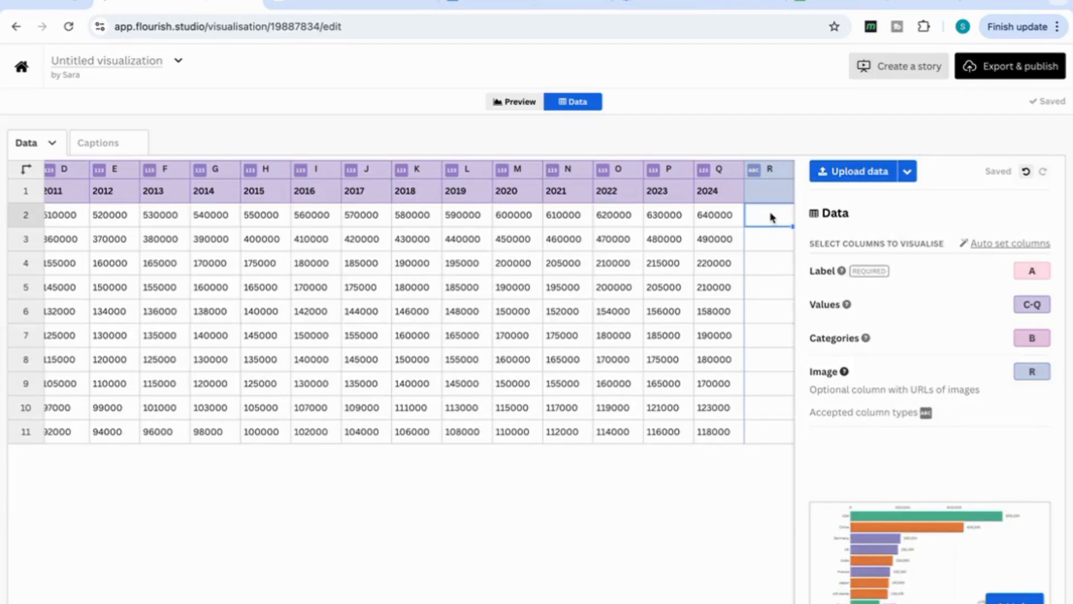
key(ctrl+v)
Switch to the Shortcodes Google Sheet, search for China, and copy its :CN: flag shortcode
scroll(667, 252, left, 5)
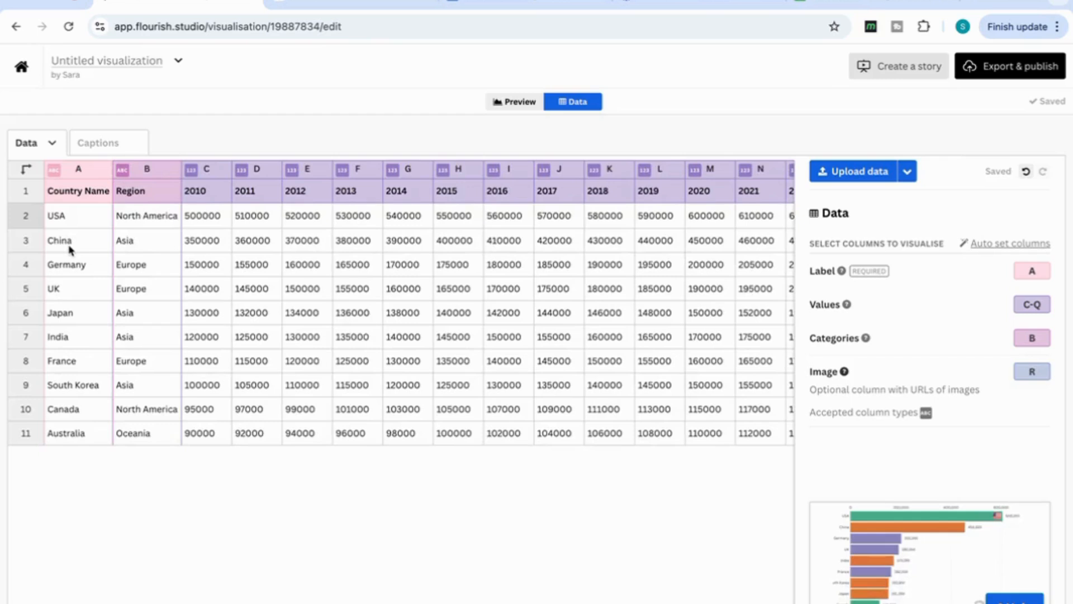
click(844, 4)
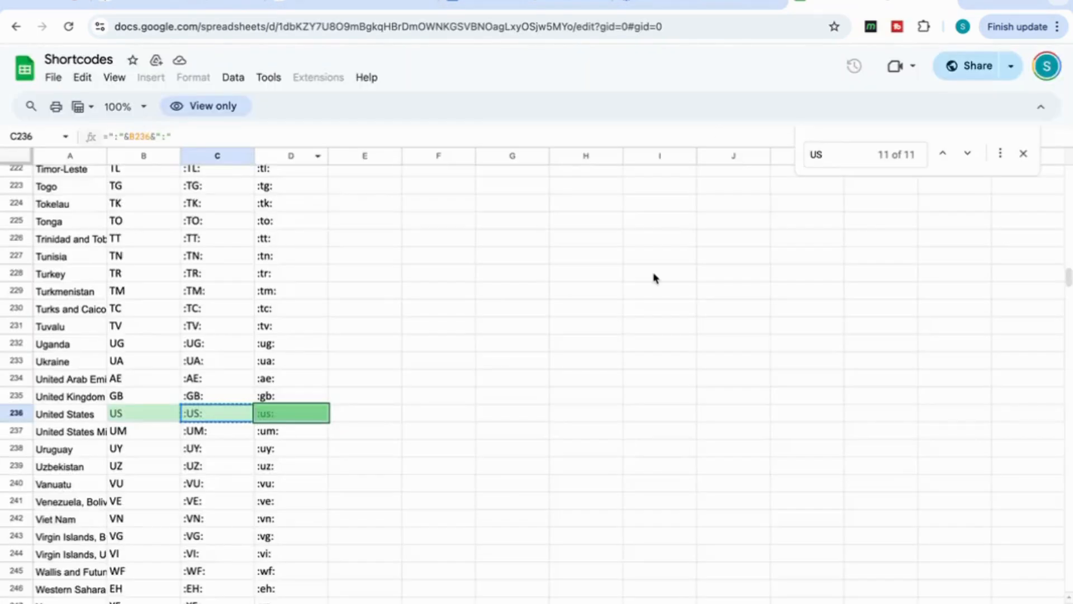
key(super+f)
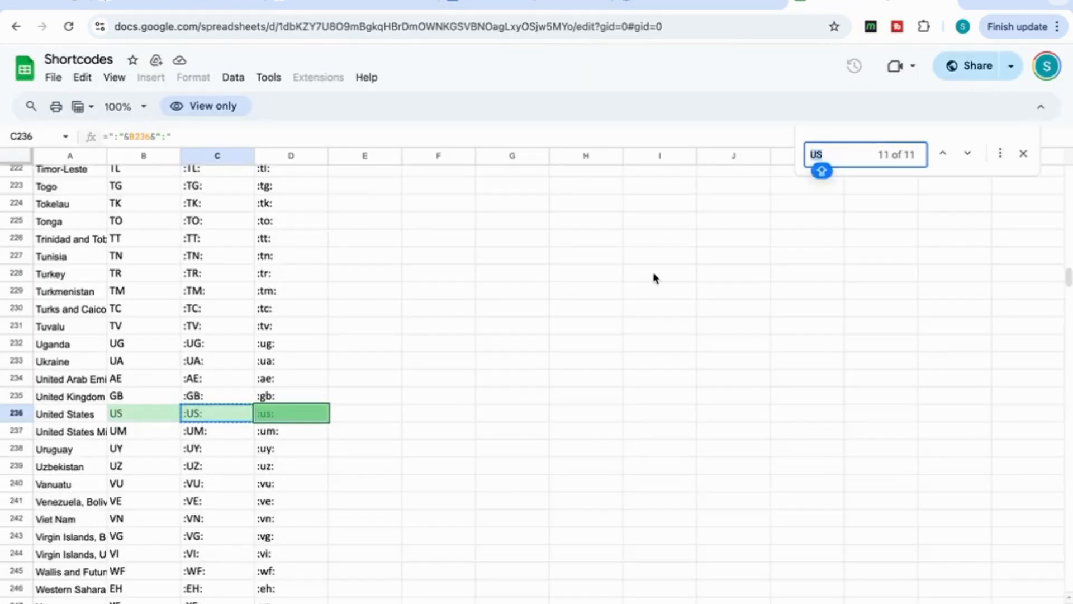
text(CHINA)
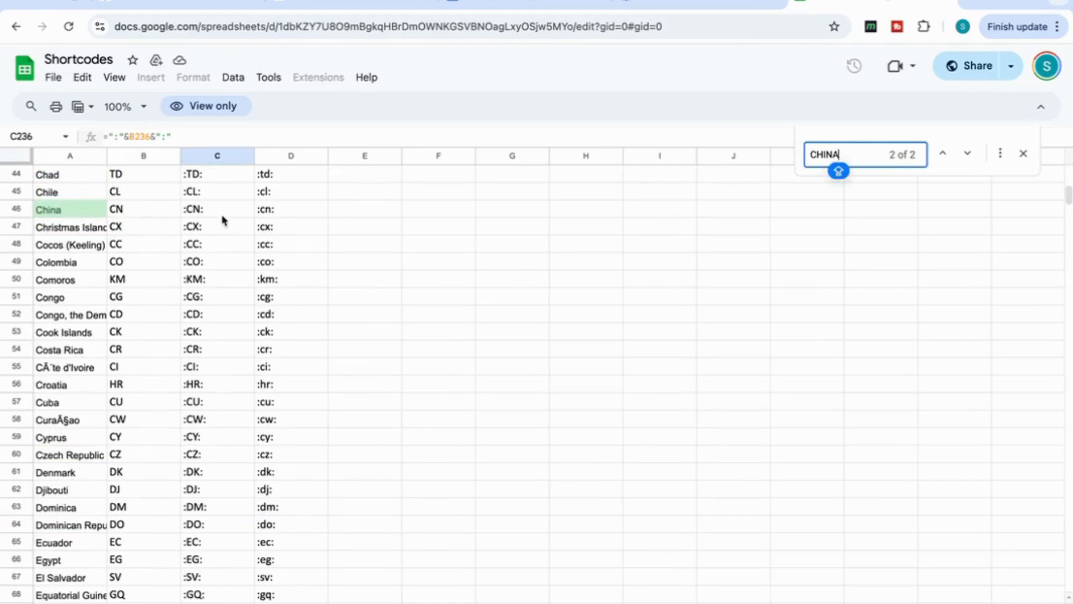
click(219, 215)
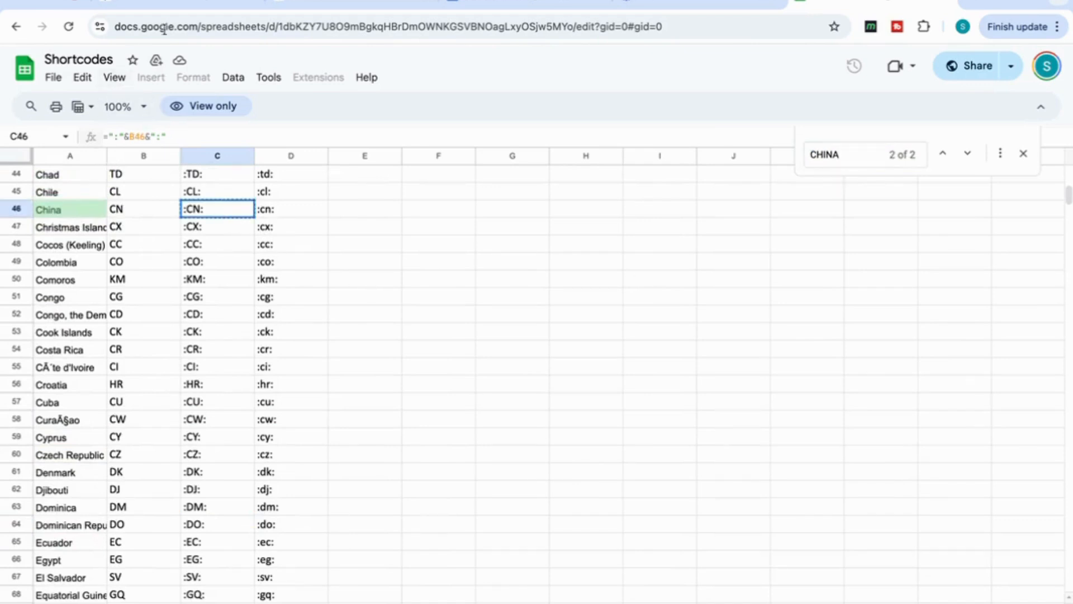
Switch back to Flourish, paste the :CN: shortcode into China's row of column R, and display the chart preview
click(194, 3)
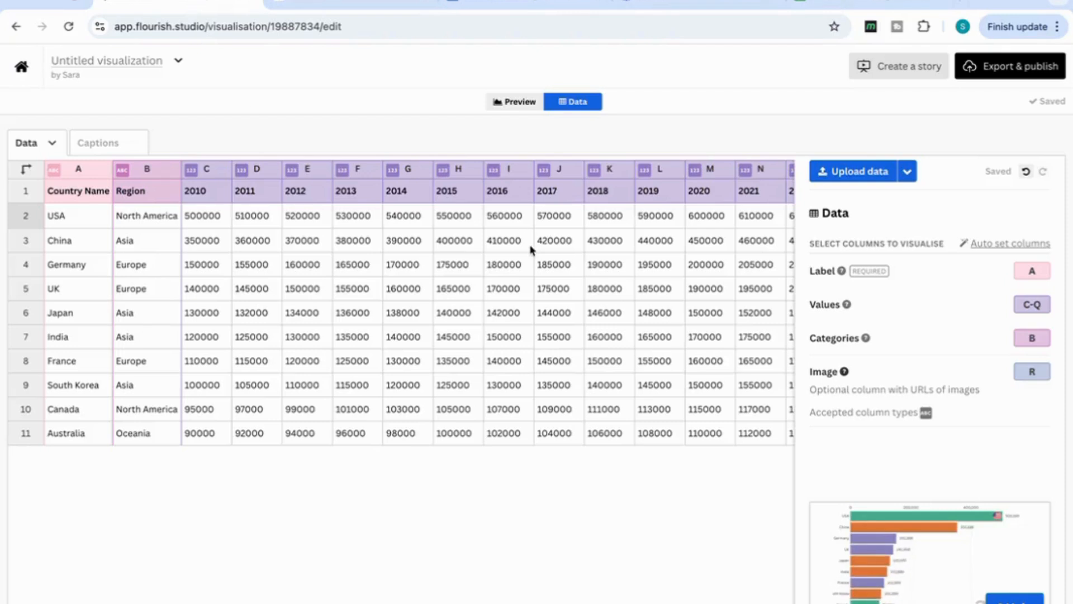
scroll(559, 250, right, 5)
click(619, 249)
text(https://public.flourish.studio/country-flags/svg/cn.svg)
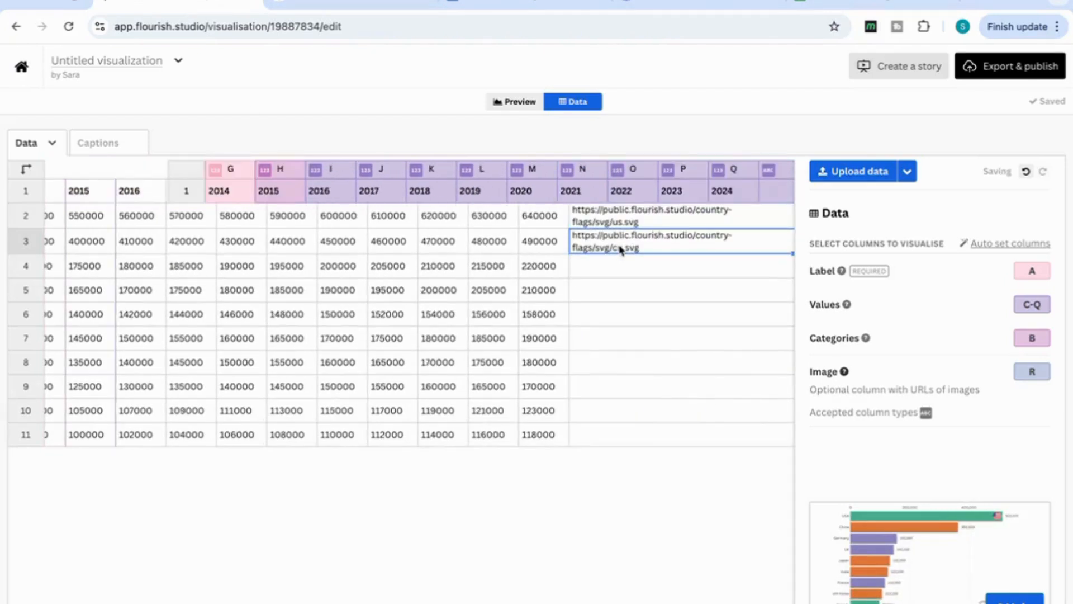
click(514, 108)
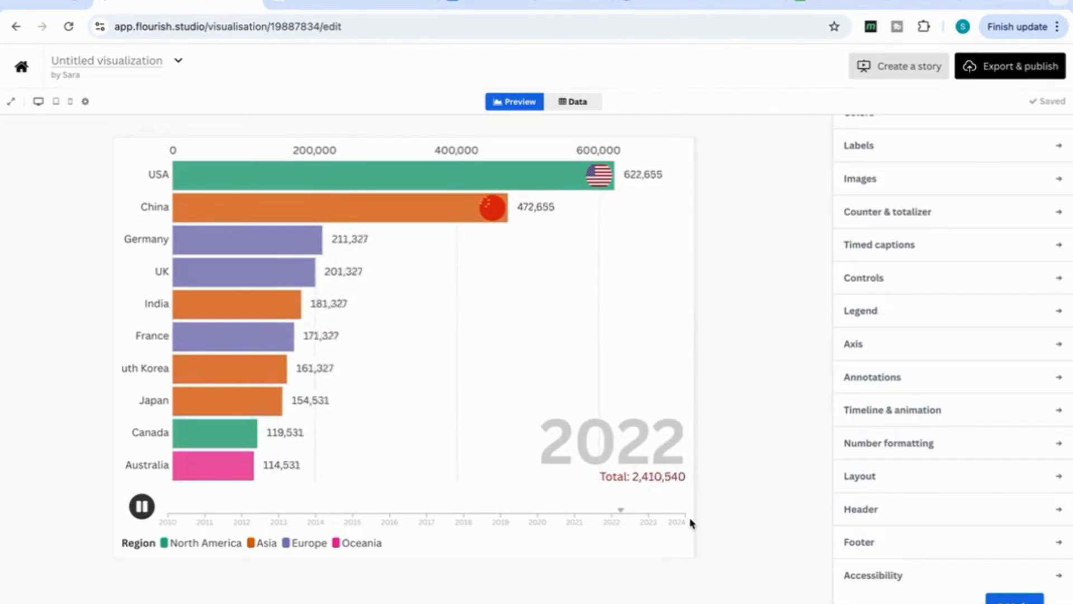
Set the chart header's title to "Scientific Output"
click(860, 510)
scroll(869, 520, down, 4)
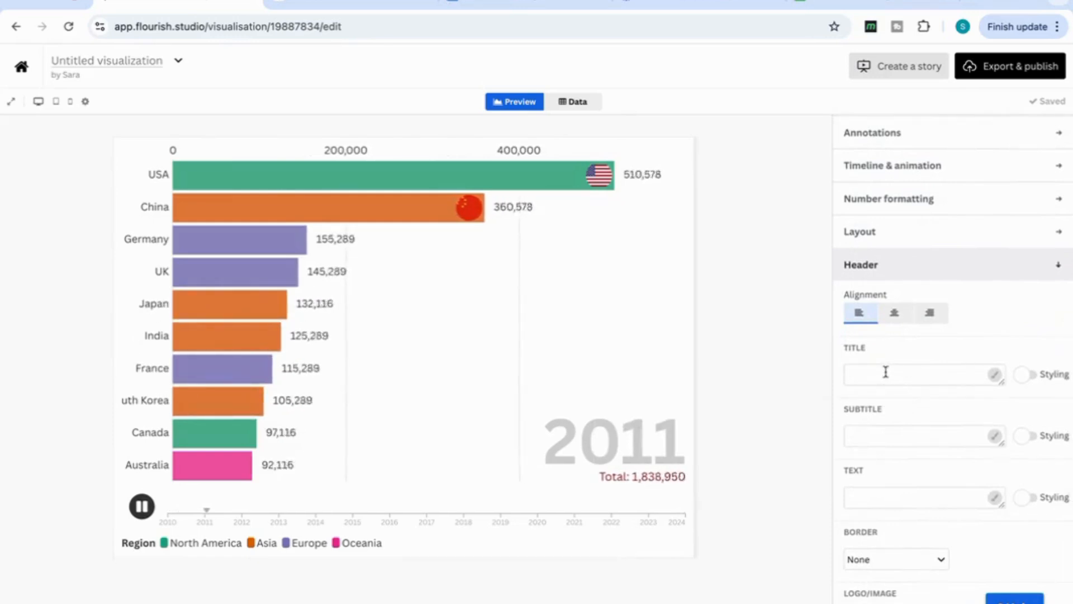
click(886, 371)
text(S)
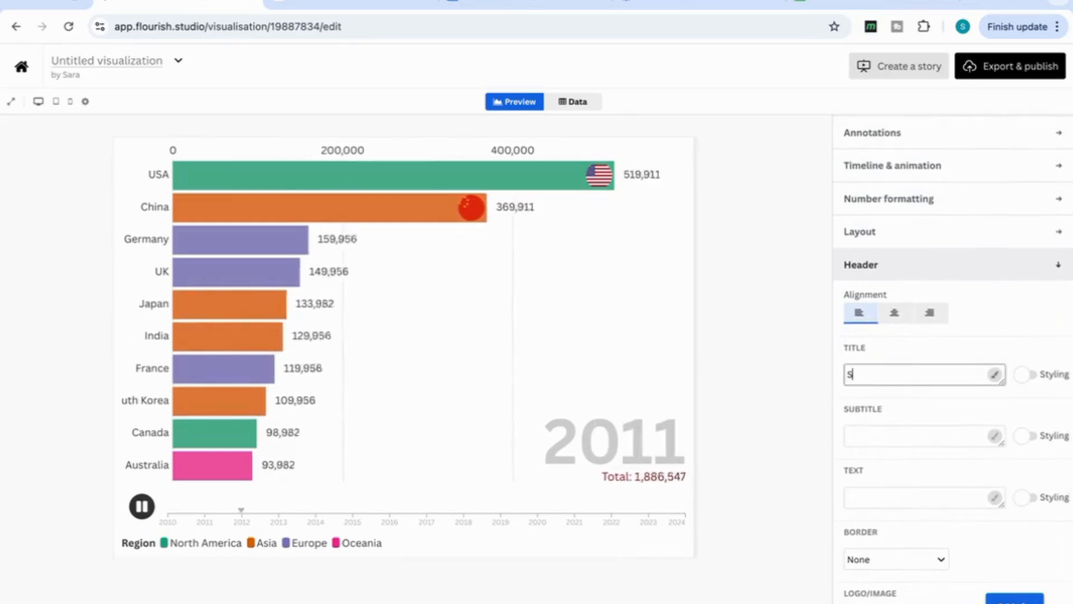
text(cientific)
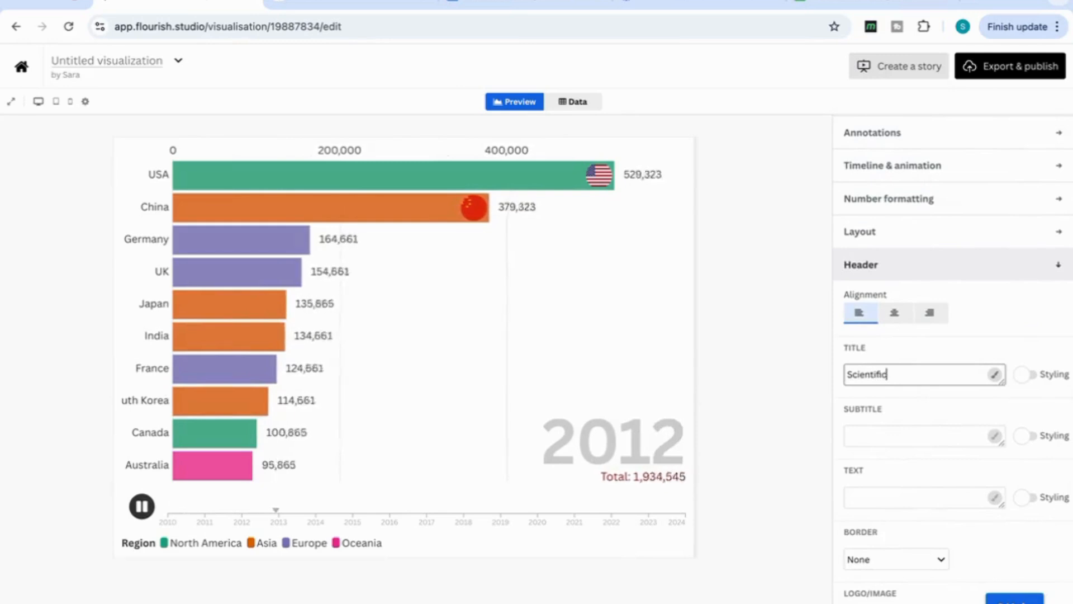
text( Outpu)
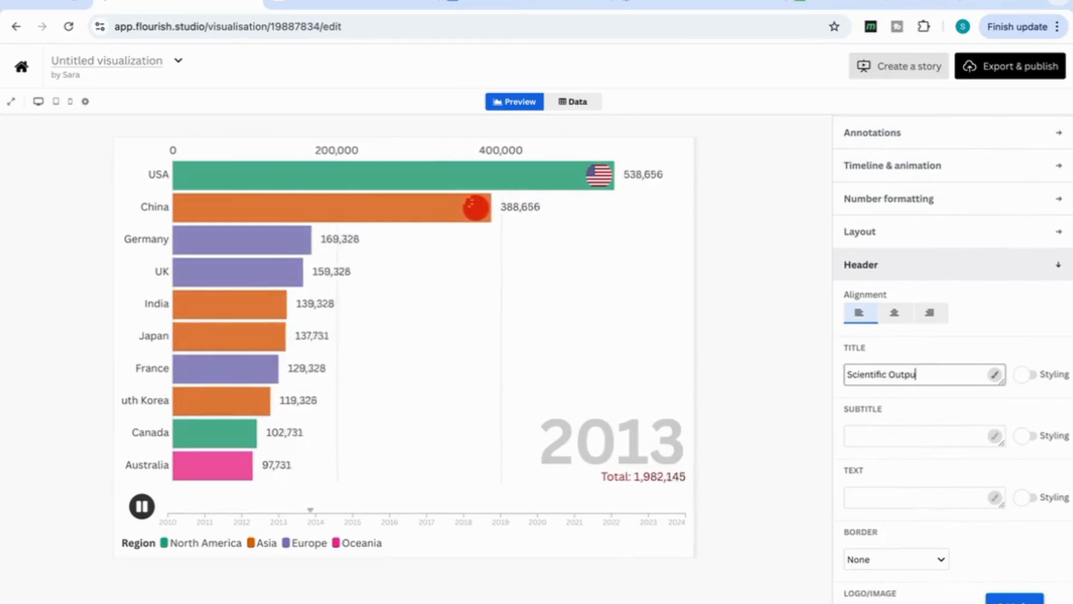
text(t)
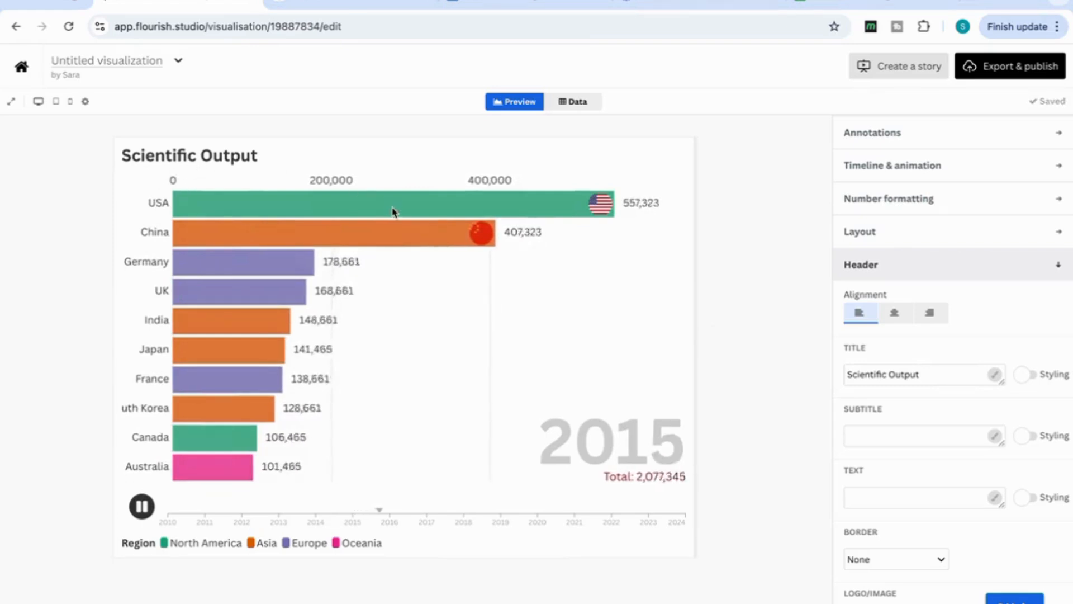
Set the chart header's subtitle to "2010 to 2024"
click(872, 435)
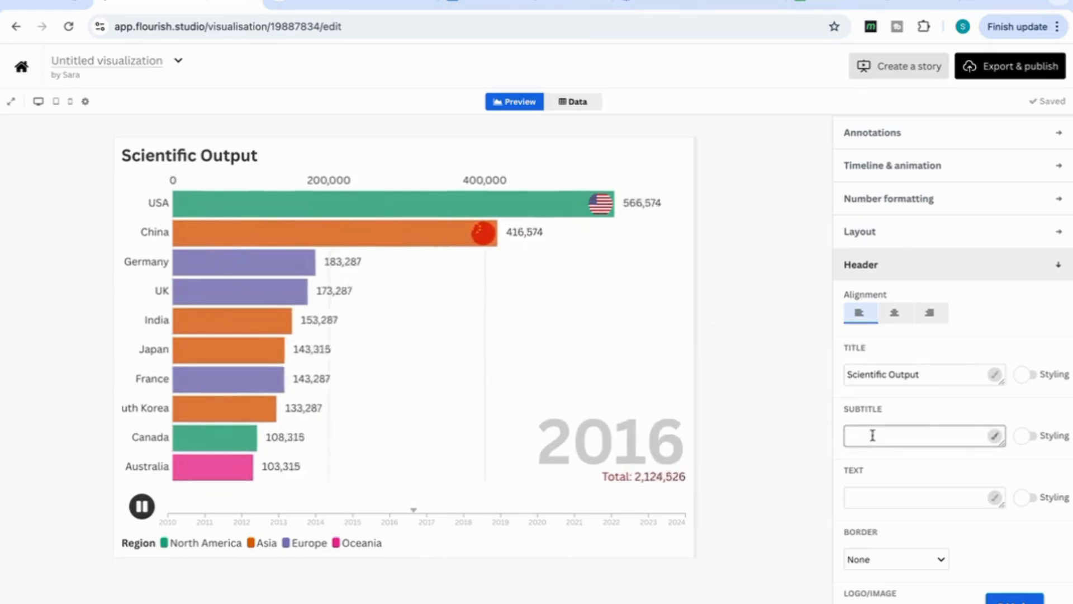
text(2010)
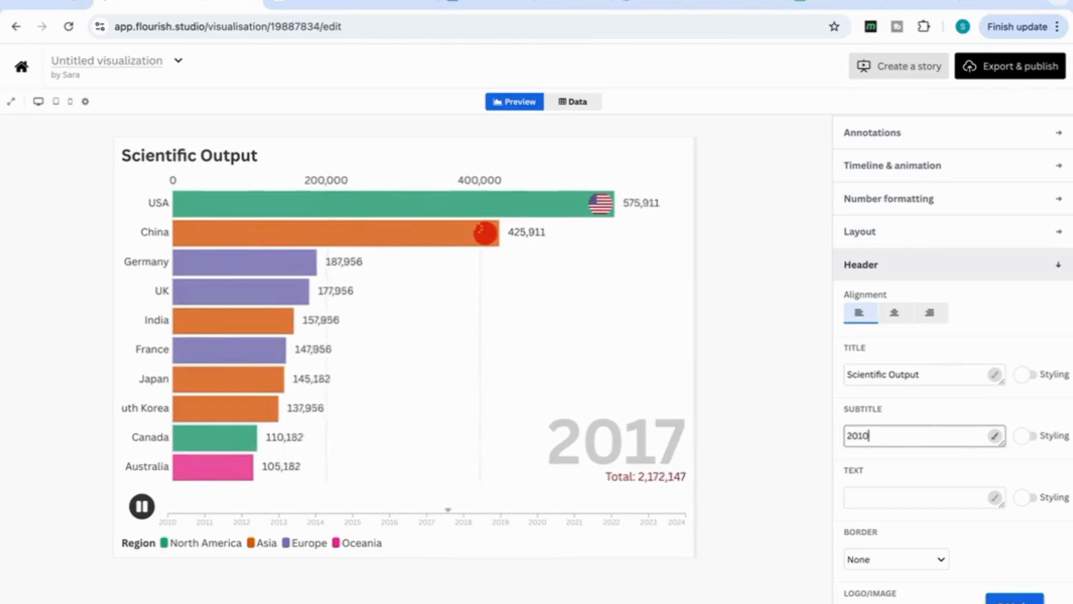
text( to 20)
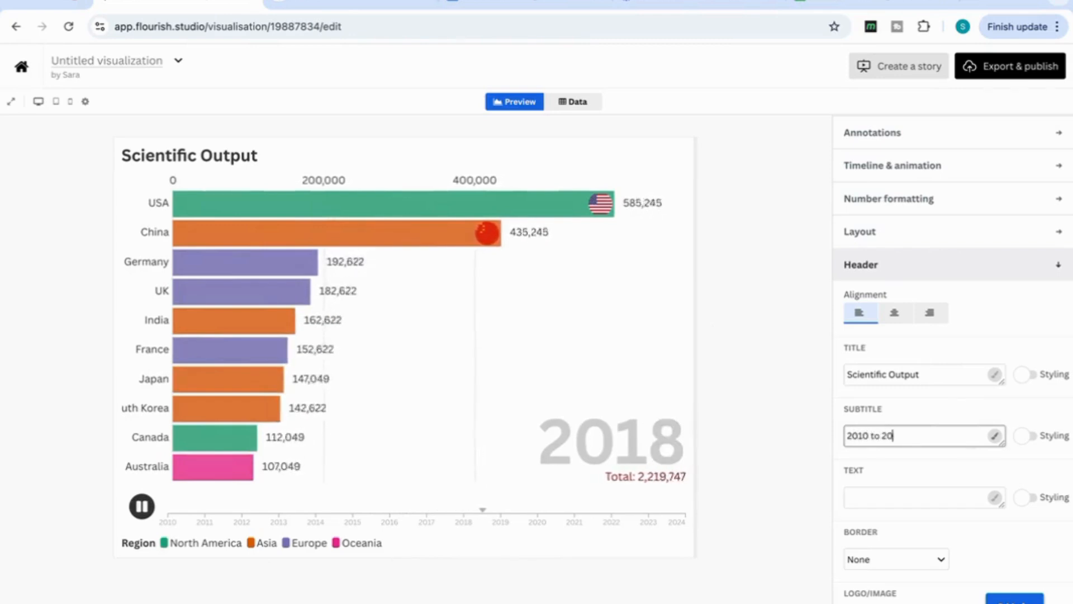
text(24)
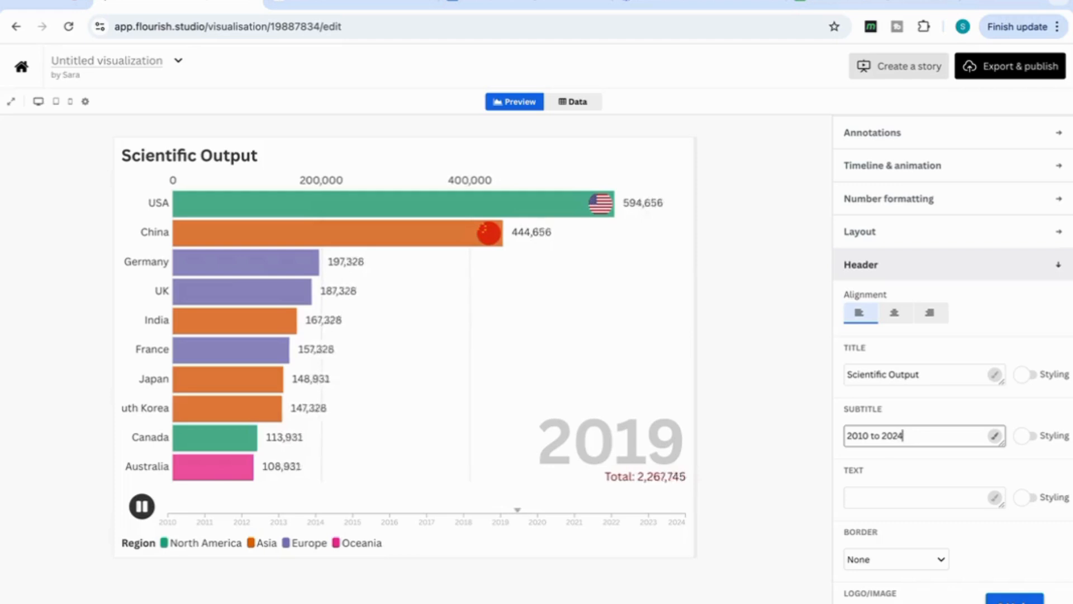
click(790, 512)
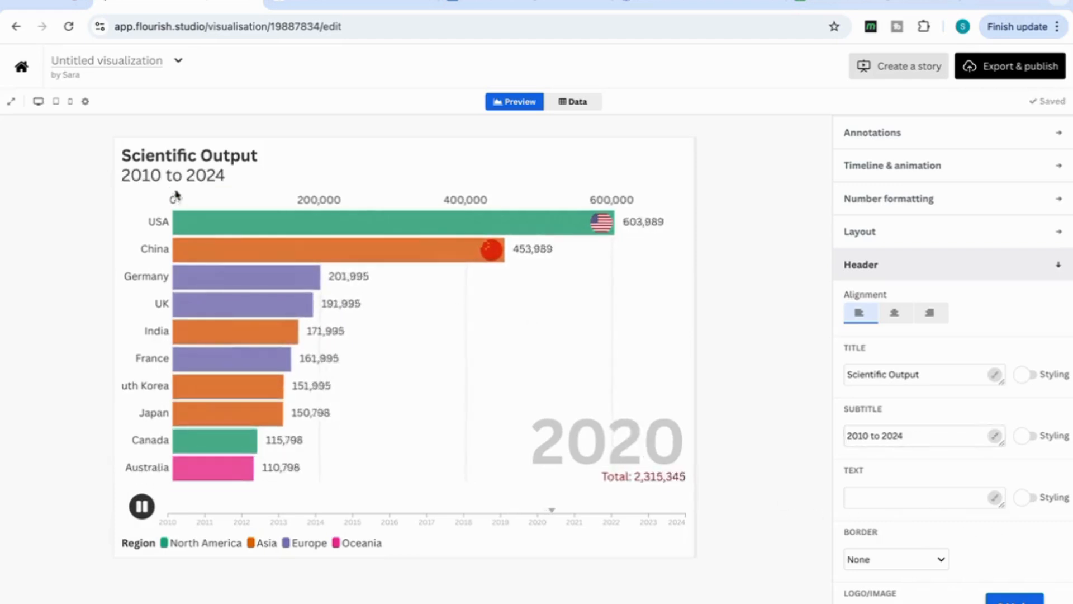
Add "Top 10 countries" as the header text under the subtitle
click(874, 505)
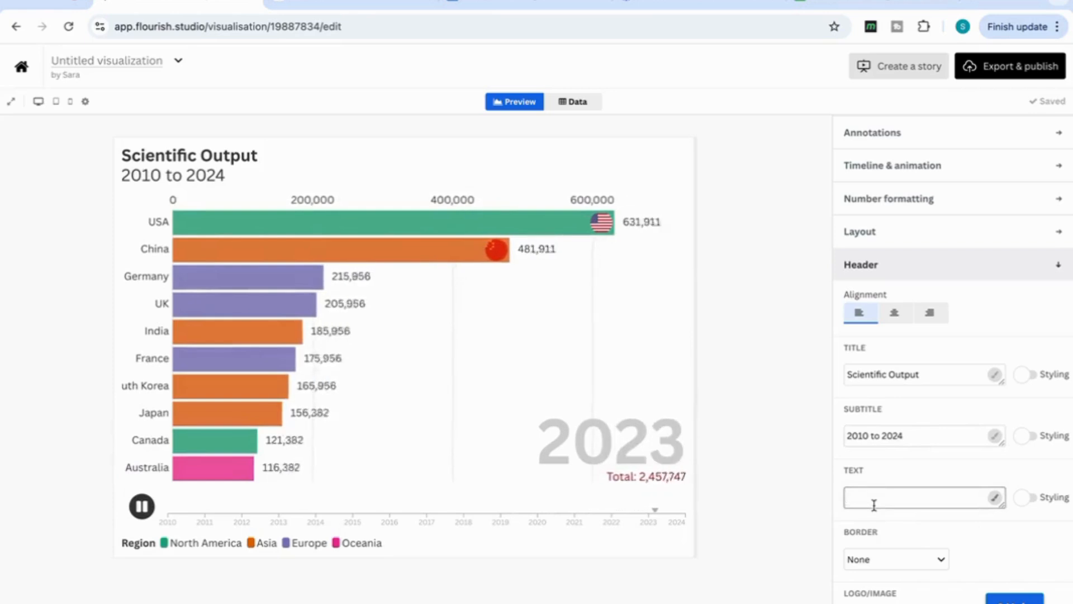
text(Top 10 c)
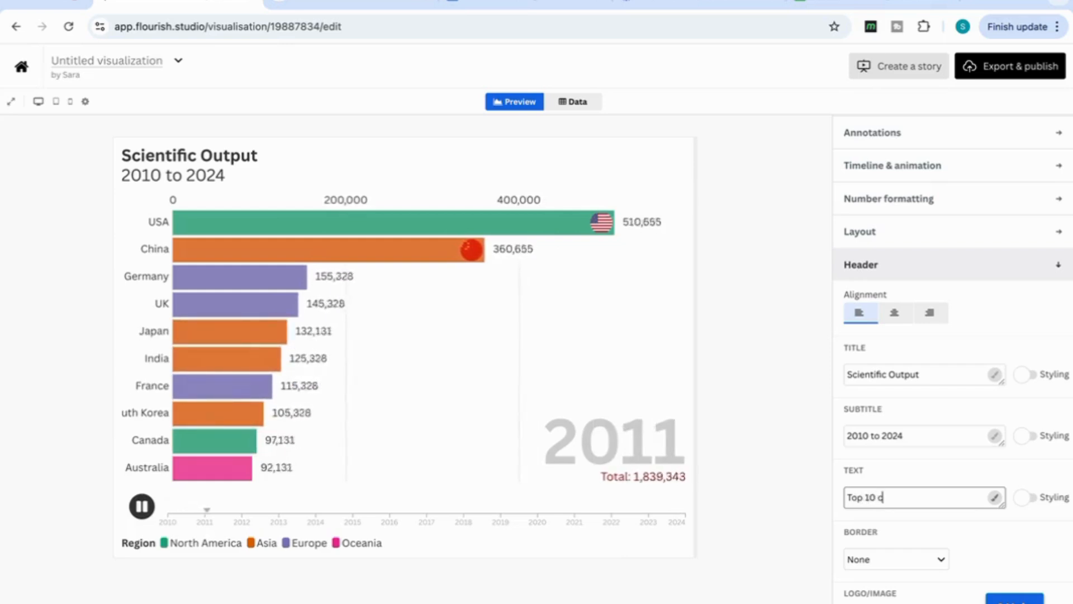
text(ountries)
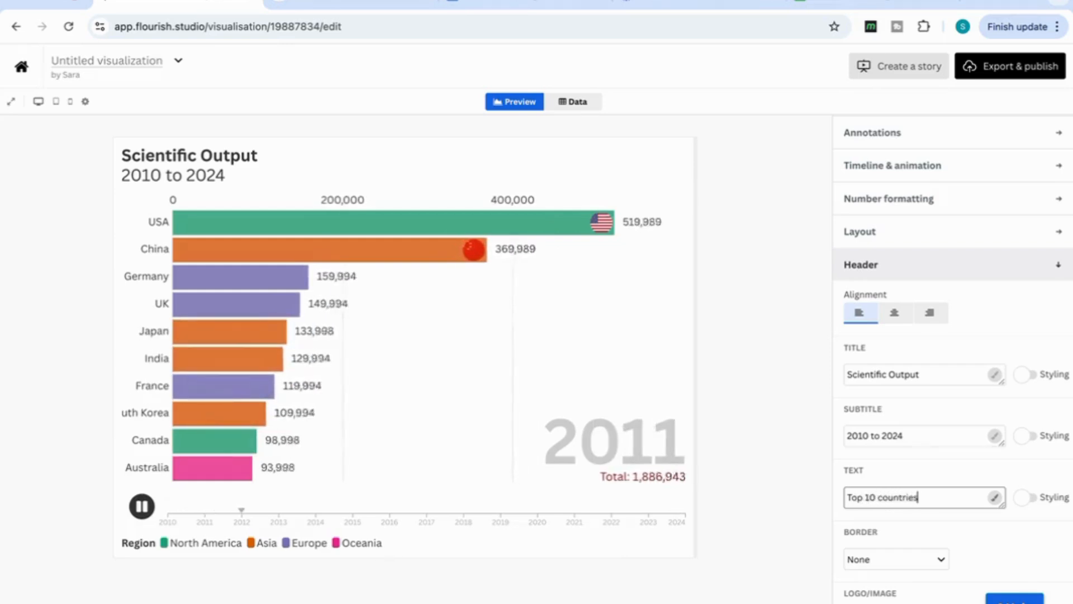
click(770, 581)
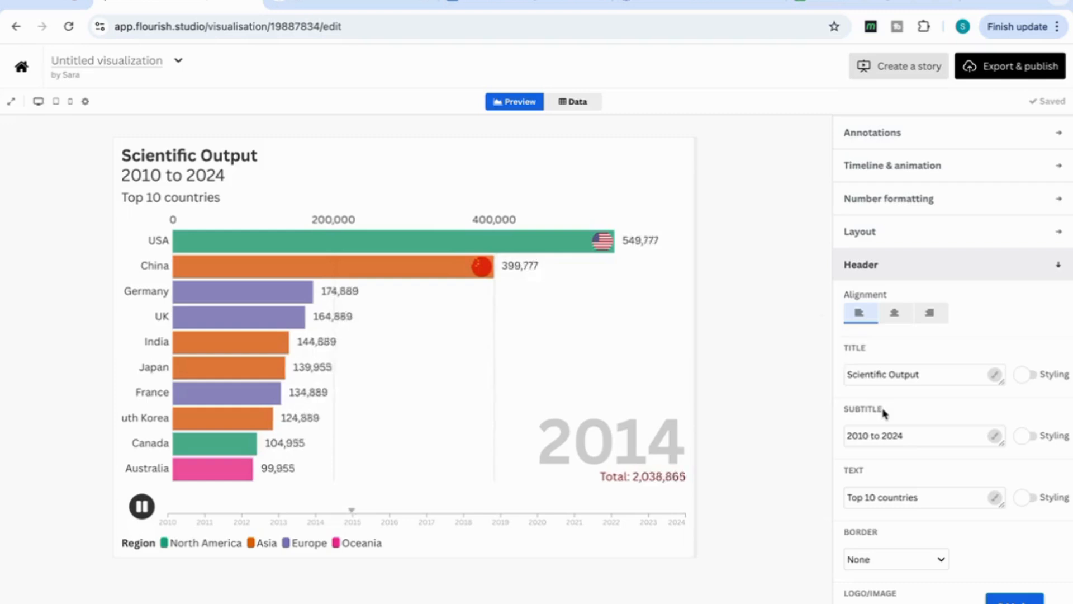
Download a PNG snapshot image of the bar chart race and open the downloaded file
scroll(883, 412, down, 2)
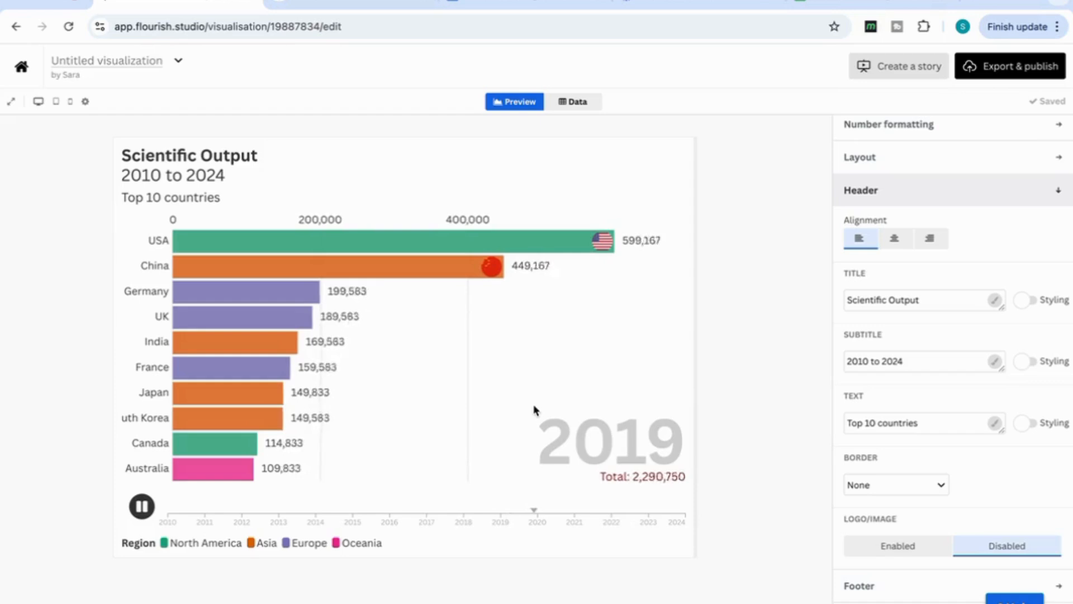
click(1004, 75)
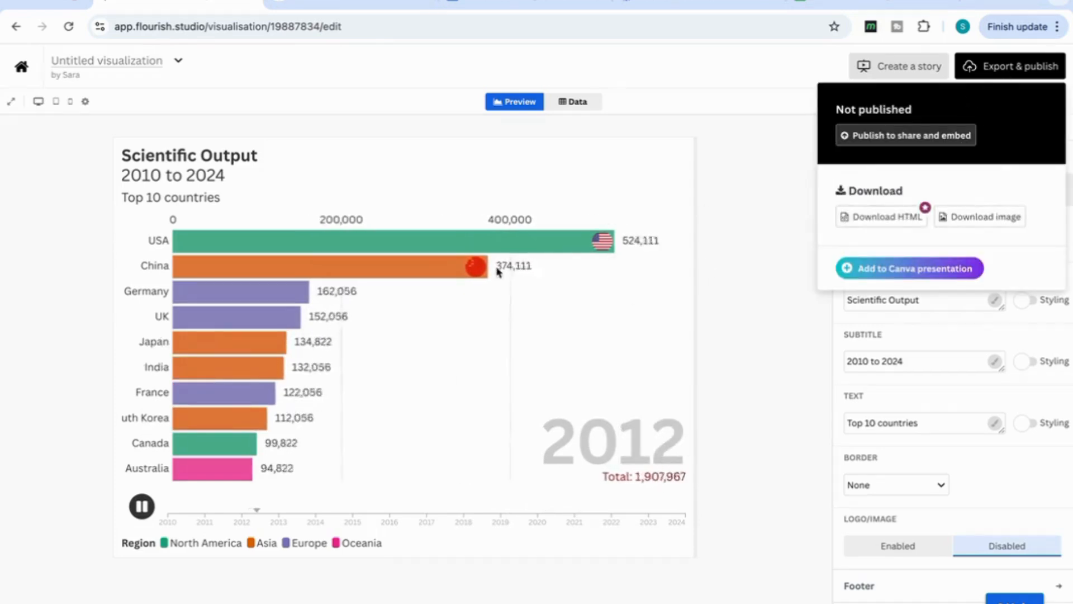
click(994, 223)
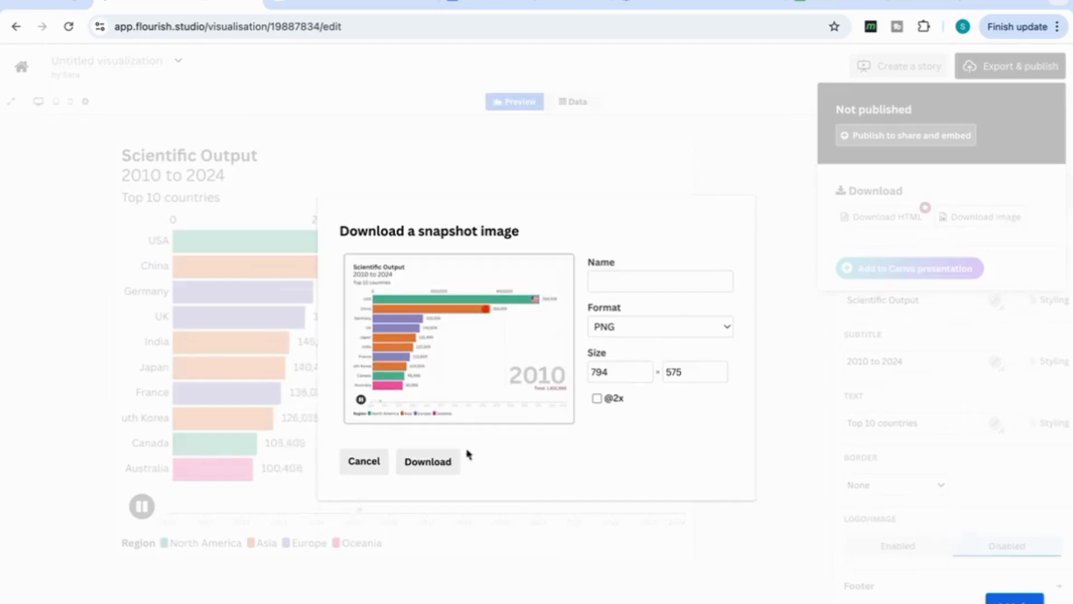
click(433, 471)
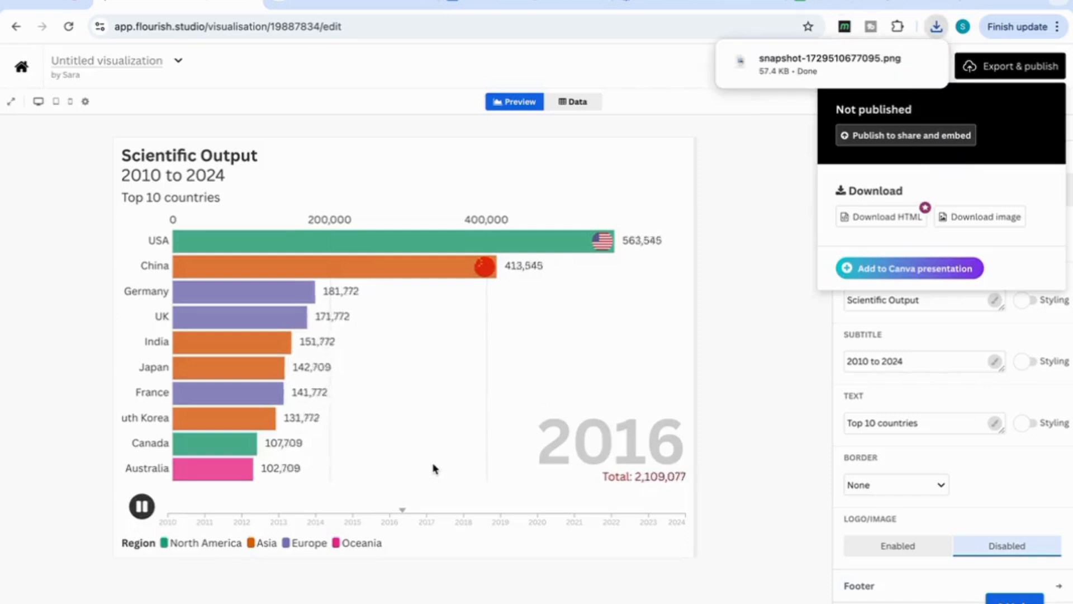
click(789, 73)
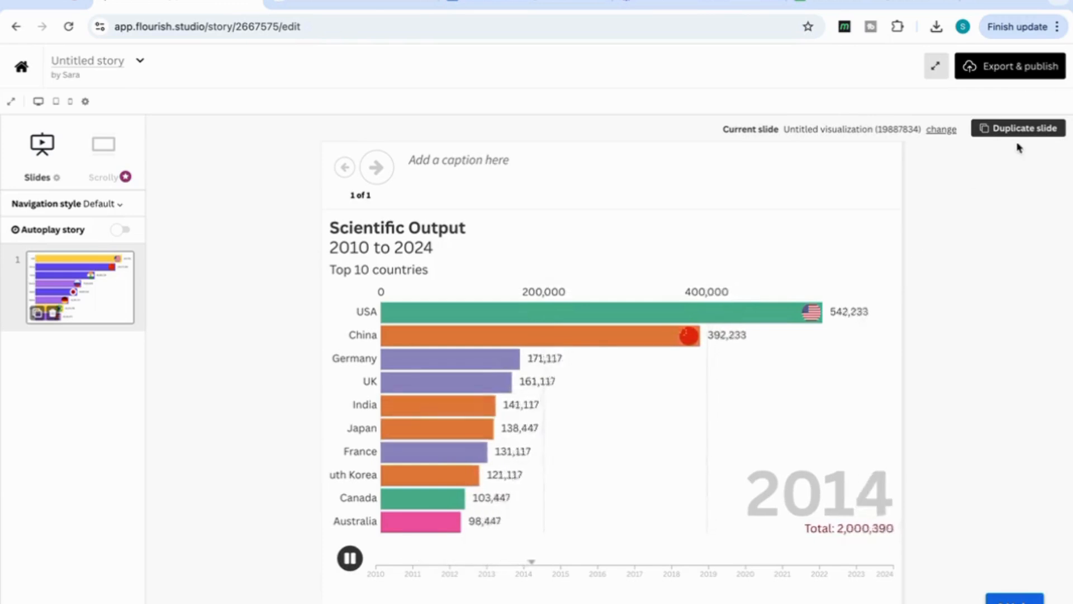
Export the Flourish story to Canva with the Add to Canva presentation option
click(1006, 71)
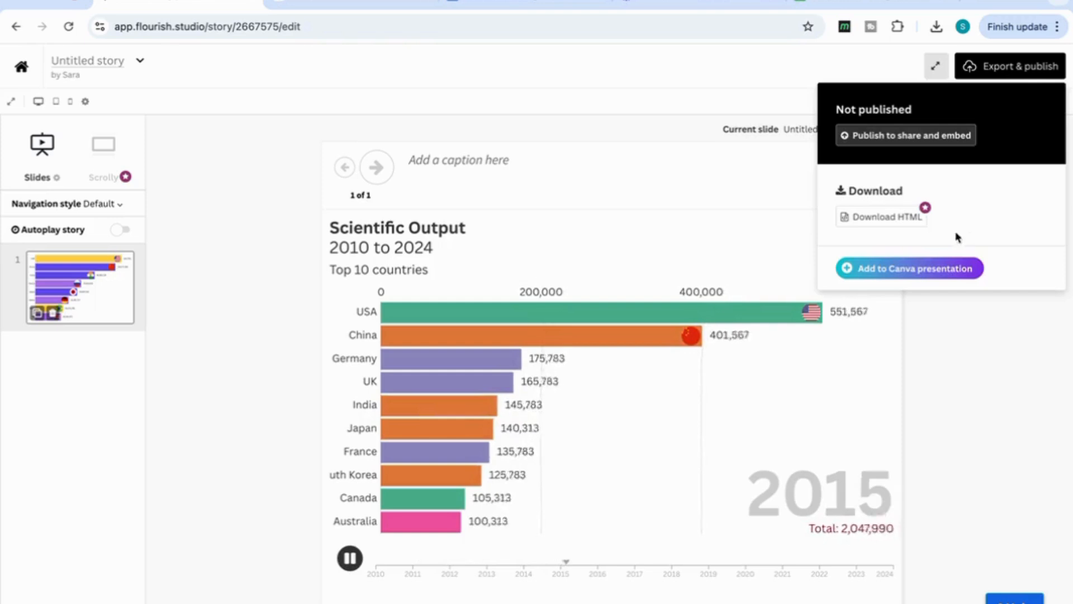
click(905, 272)
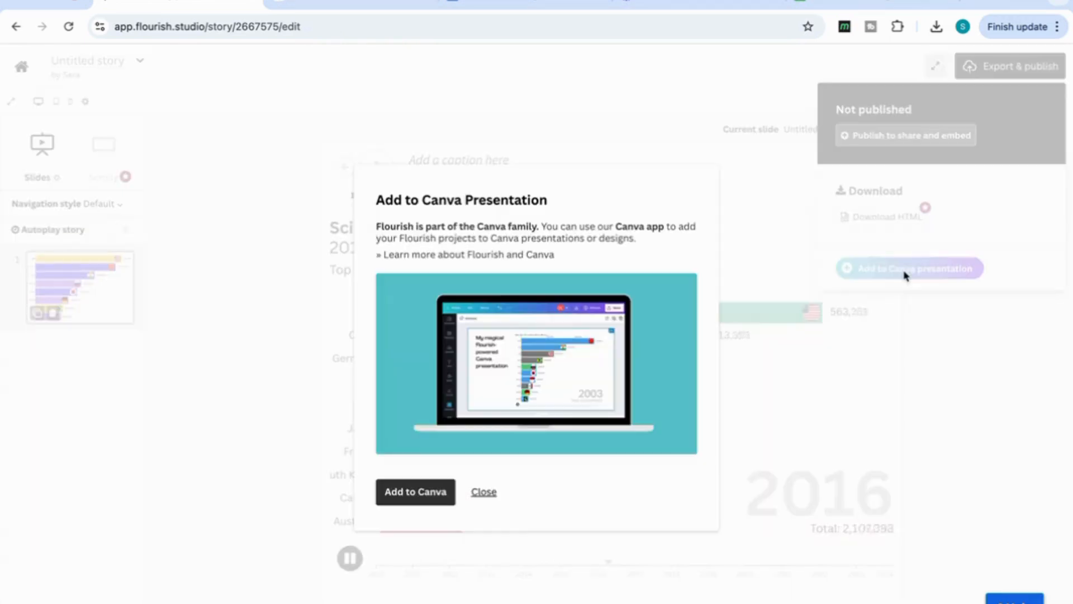
click(416, 492)
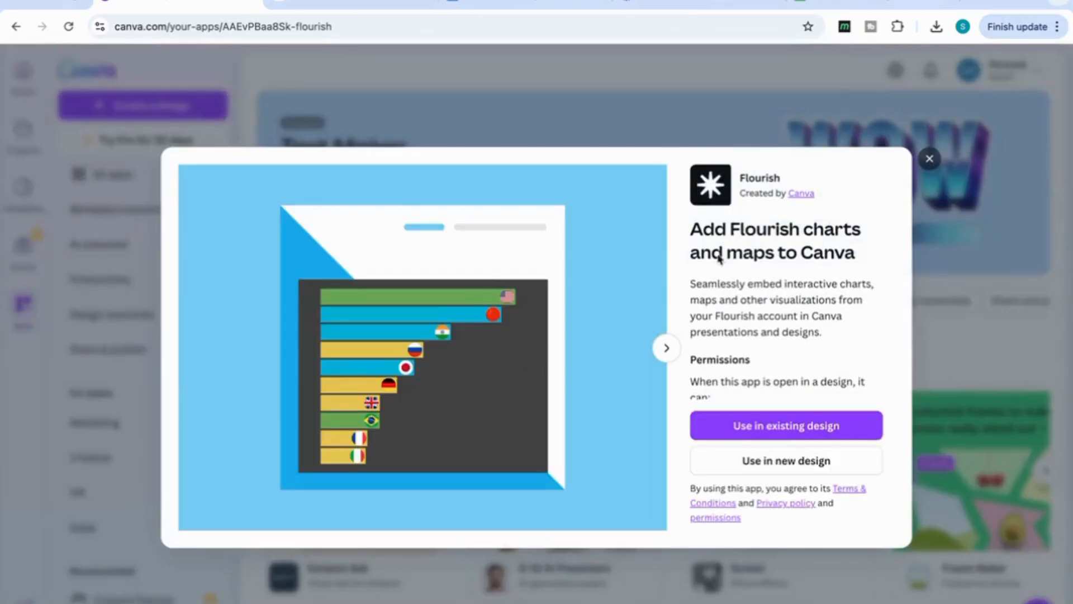
Use the Flourish app in a new Canva design of the type Video (1080p)
click(769, 467)
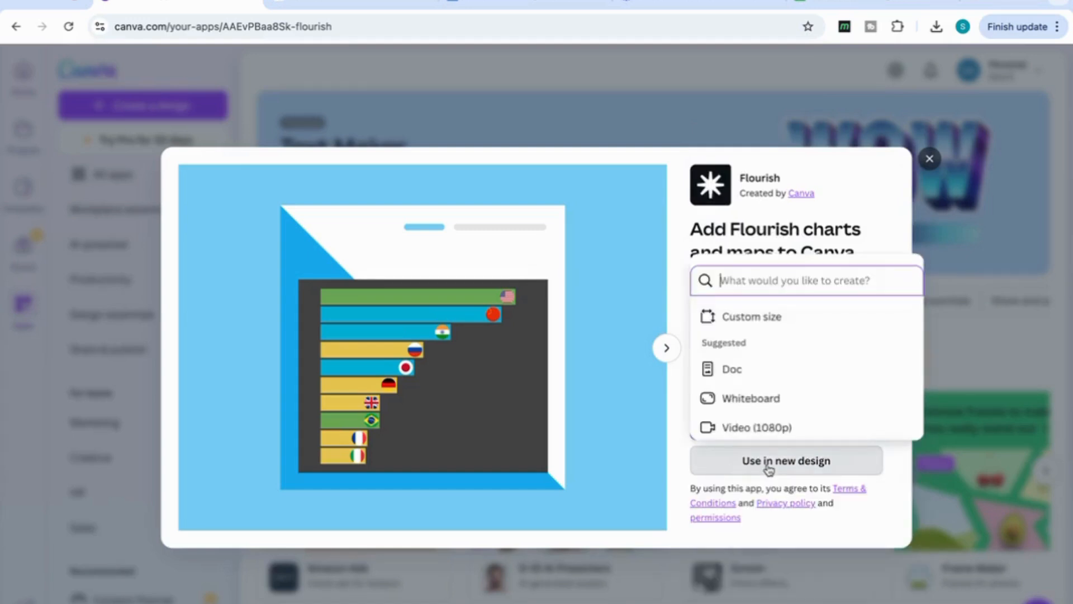
scroll(764, 373, down, 1)
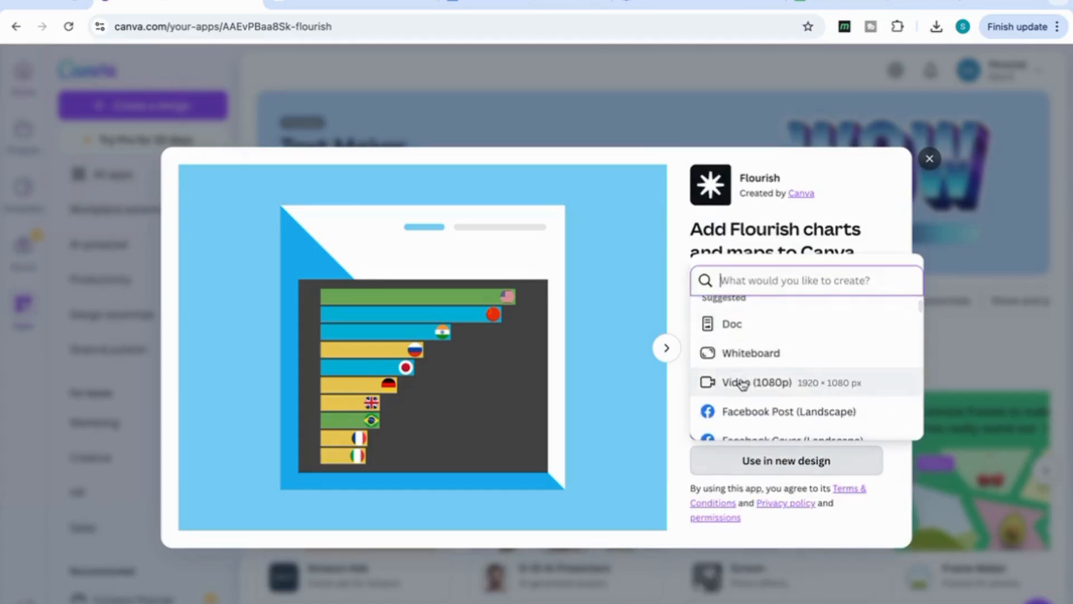
click(742, 383)
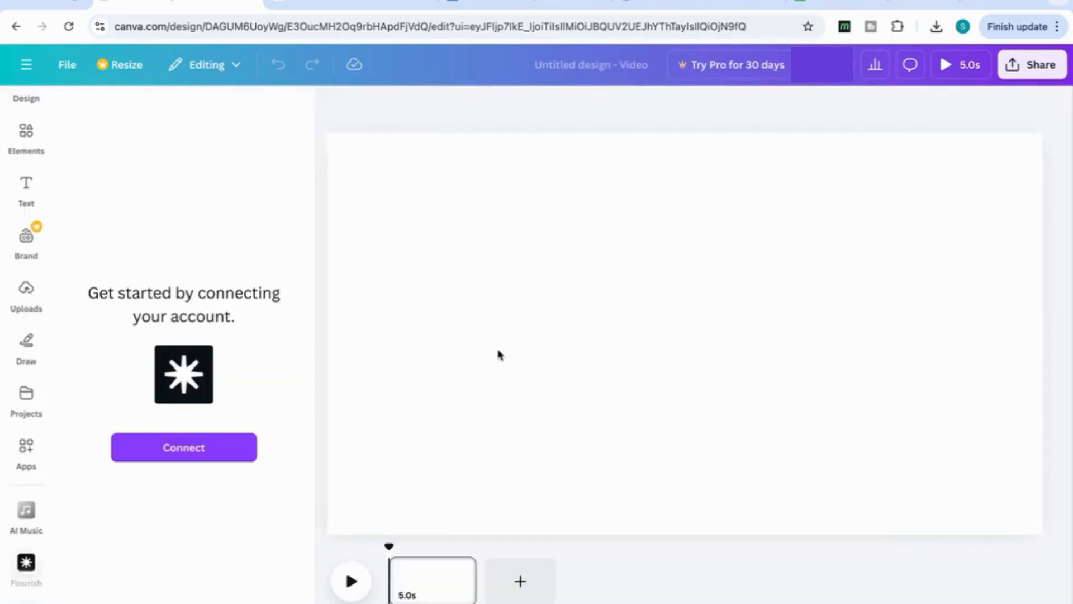
Connect the Flourish account, insert the "Untitled story" bar chart race into the blank video page and play it
click(184, 453)
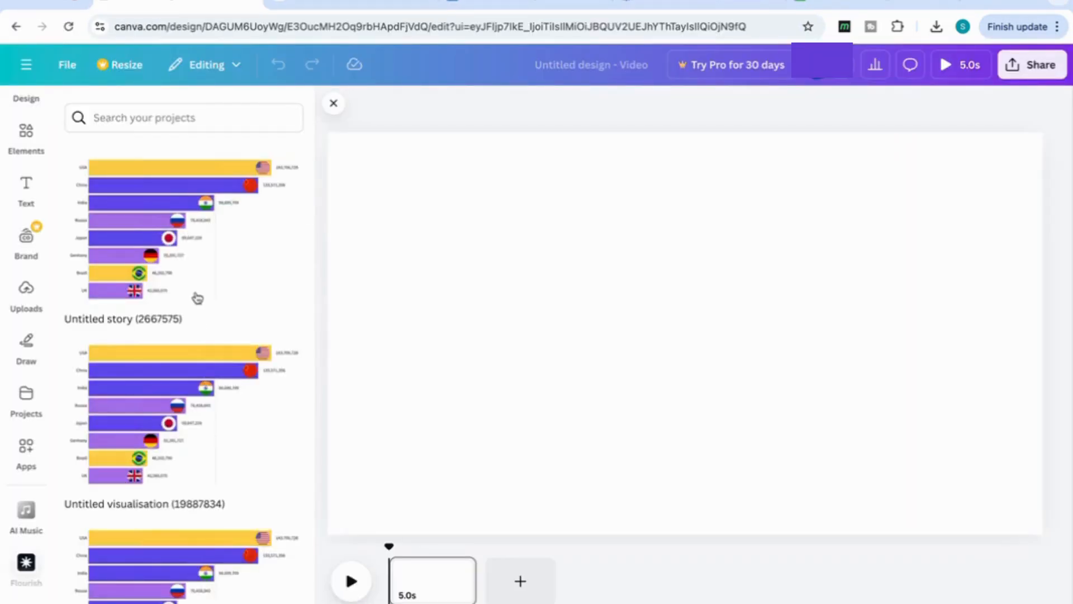
click(197, 297)
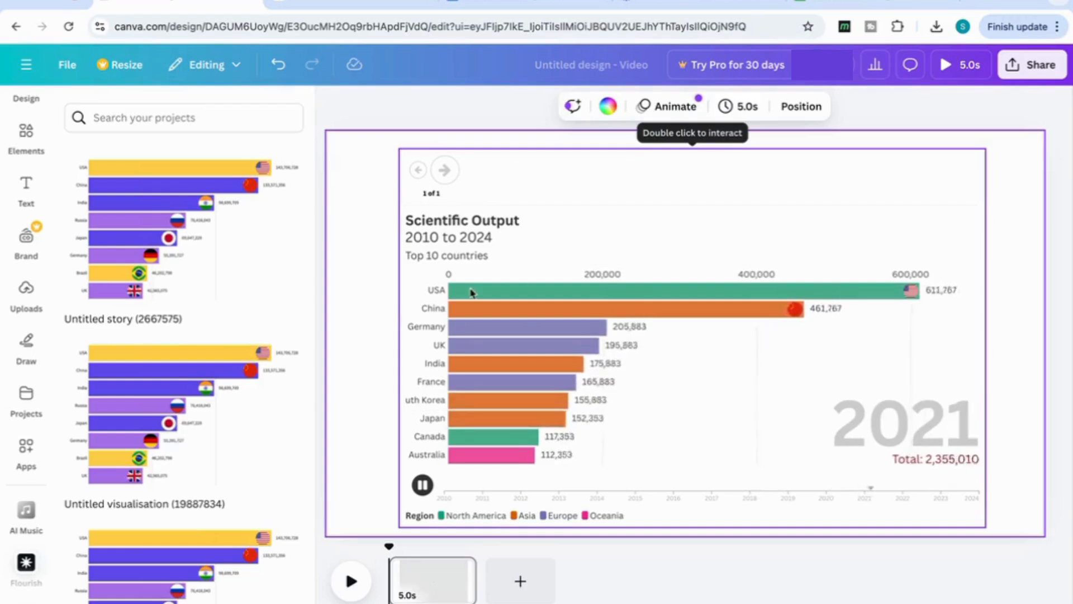
click(351, 582)
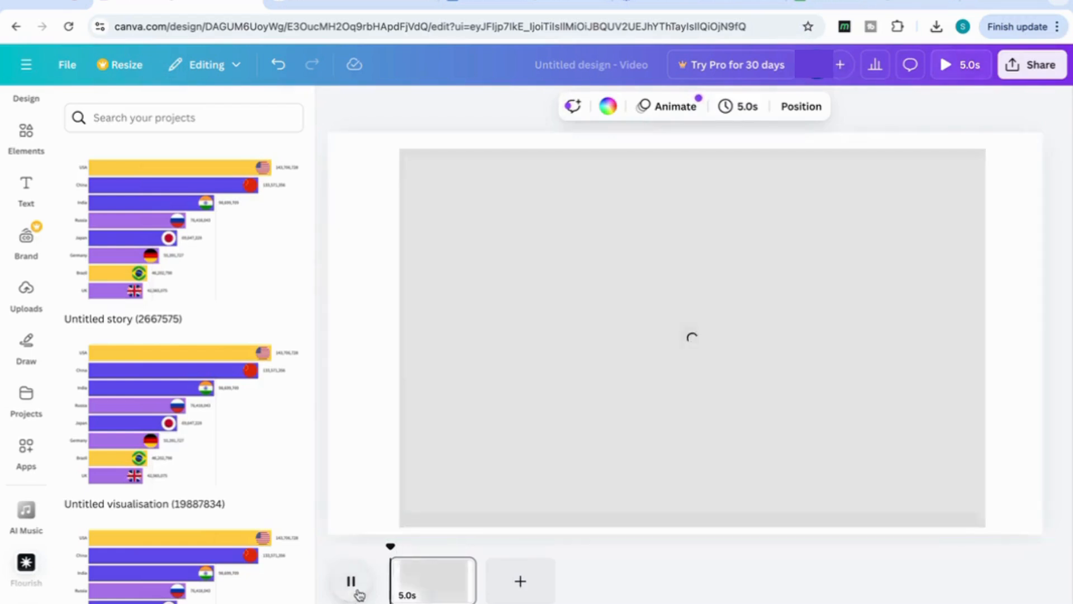